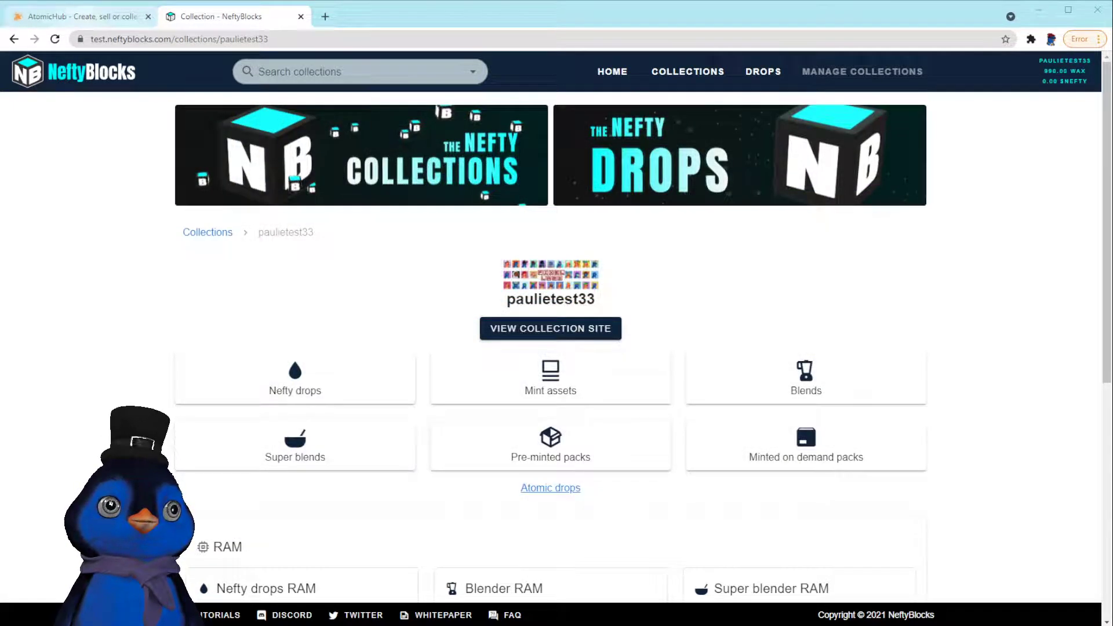
On AtomicHub, review the ten Paulie is King assets in the firstschemat schema
click(84, 18)
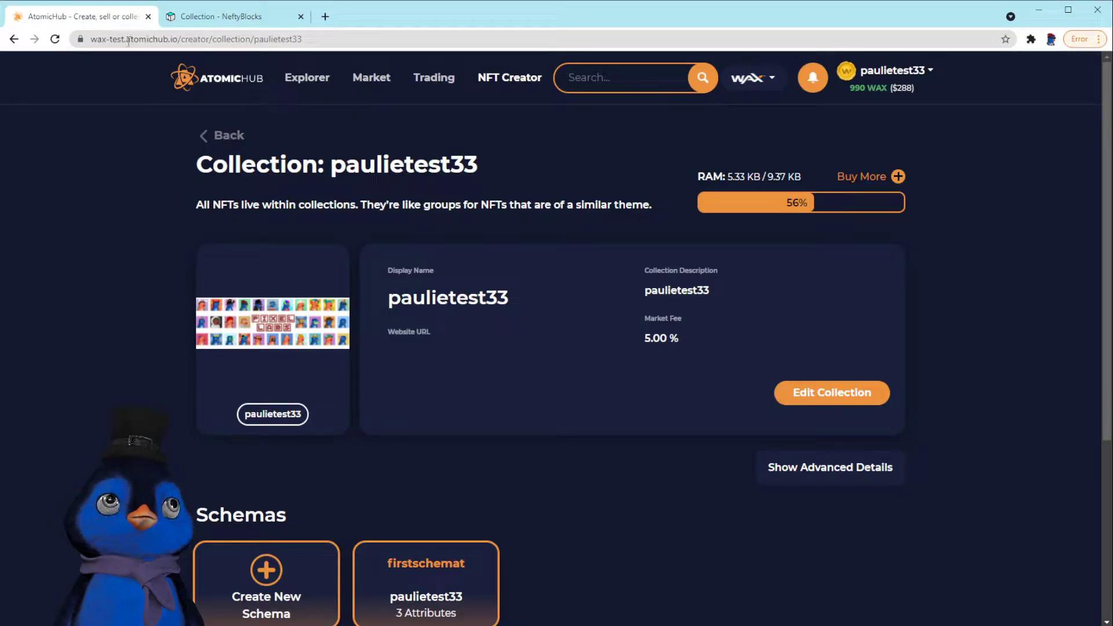
click(445, 595)
scroll(464, 542, down, 6)
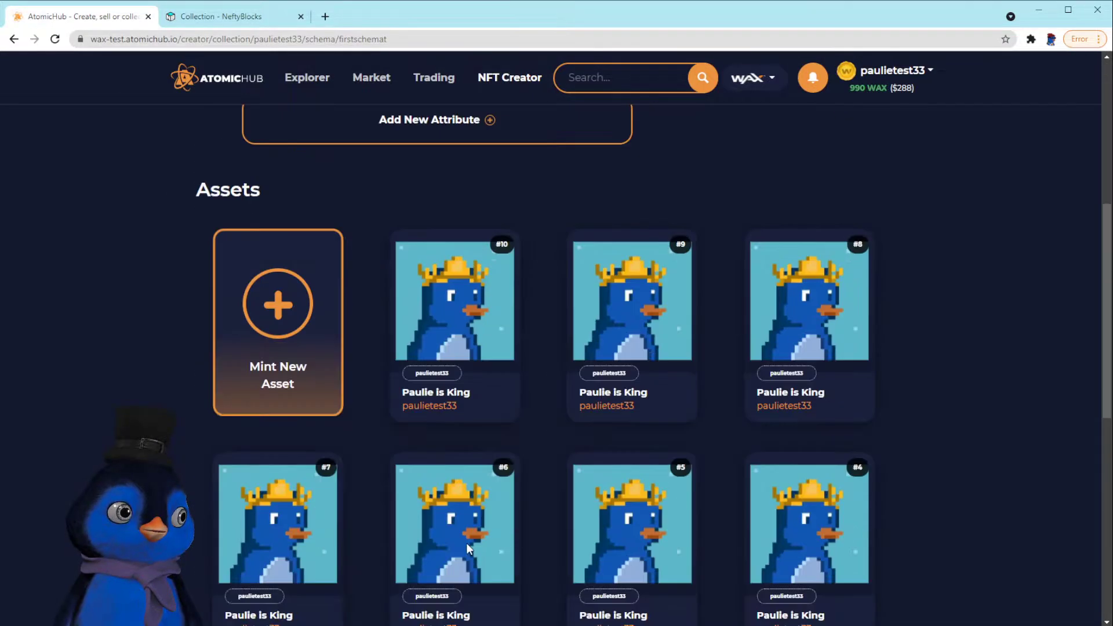
scroll(466, 542, up, 3)
scroll(469, 522, up, 3)
click(243, 16)
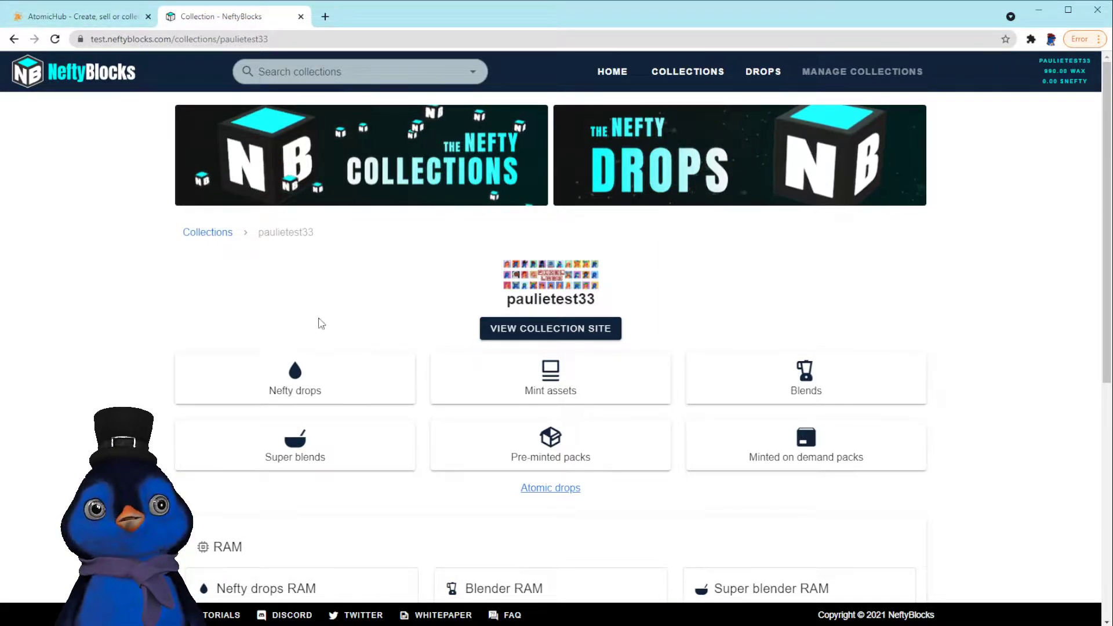
click(97, 20)
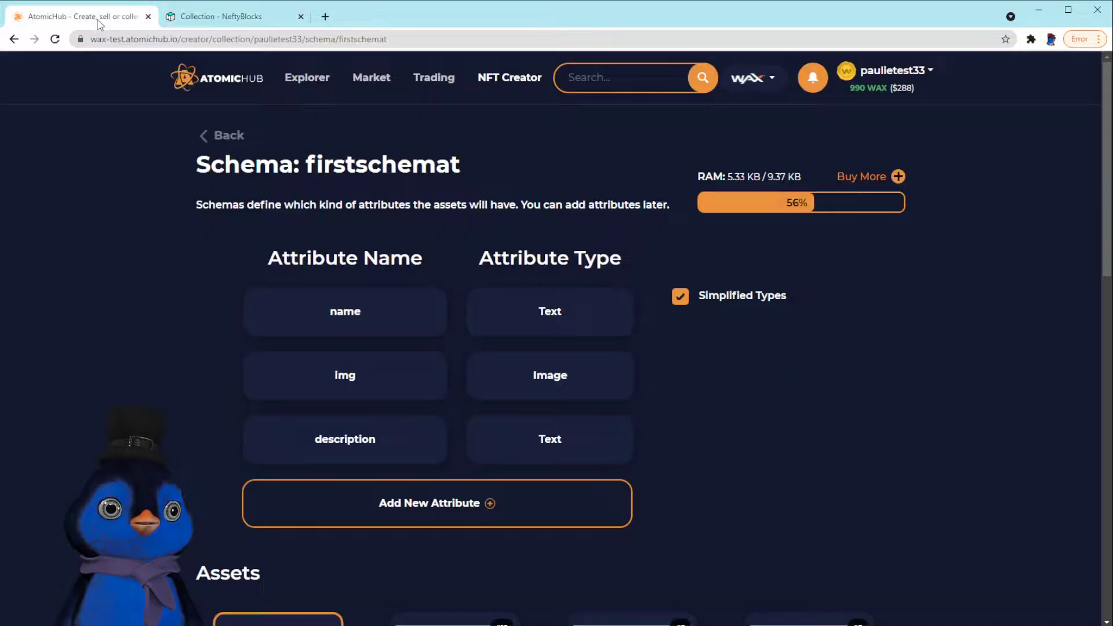
scroll(463, 441, down, 14)
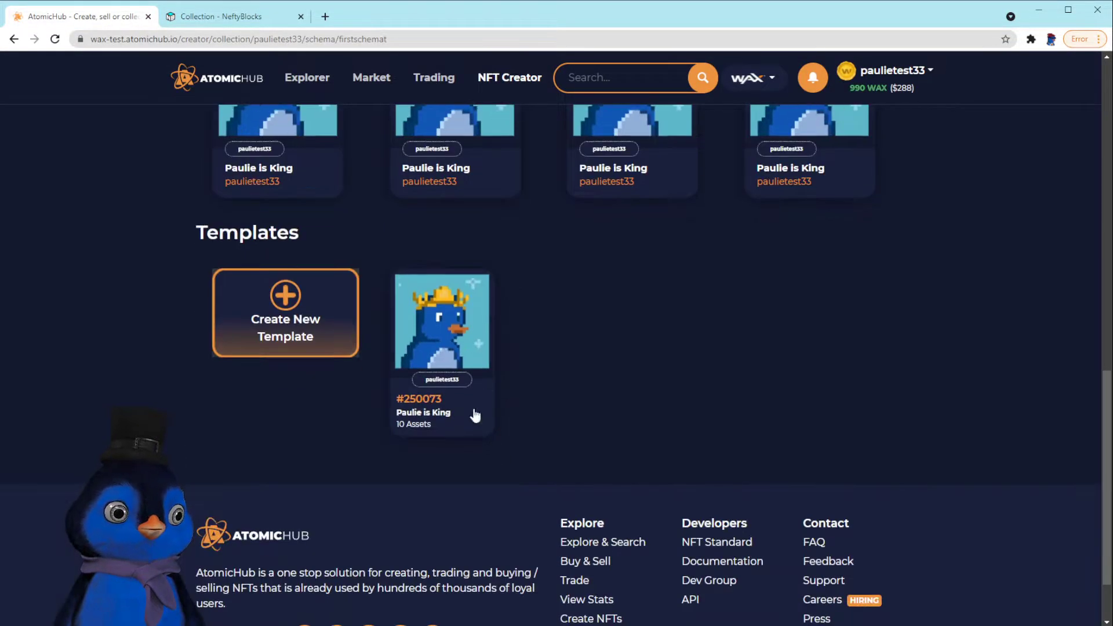
Inspect template #250073, then return to the NeftyBlocks paulietest33 collection page
click(433, 339)
scroll(561, 502, down, 6)
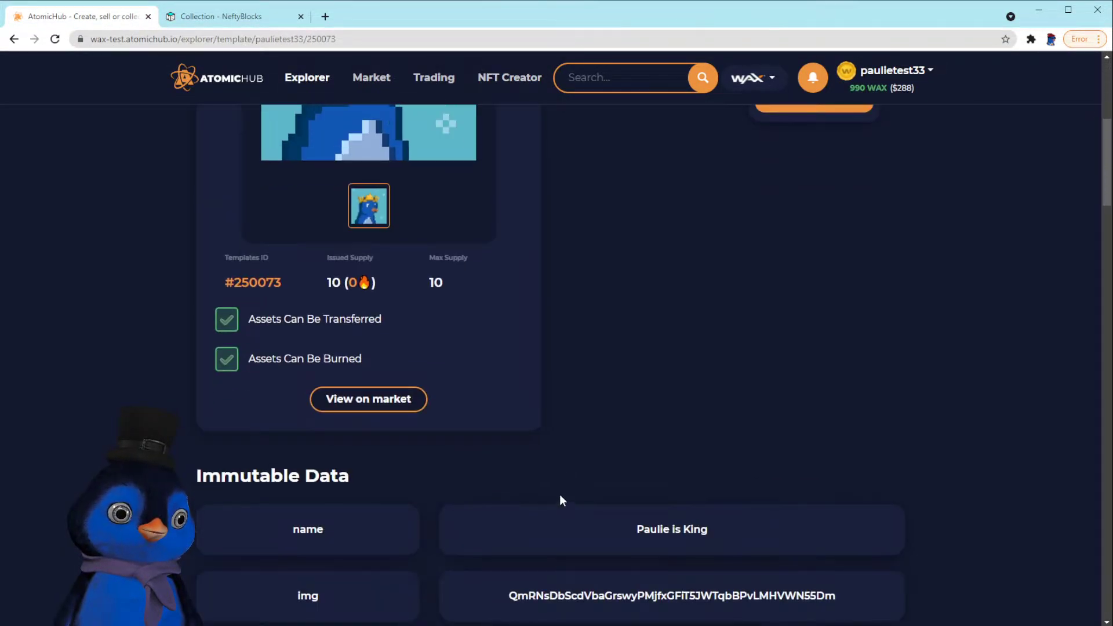
scroll(533, 388, up, 7)
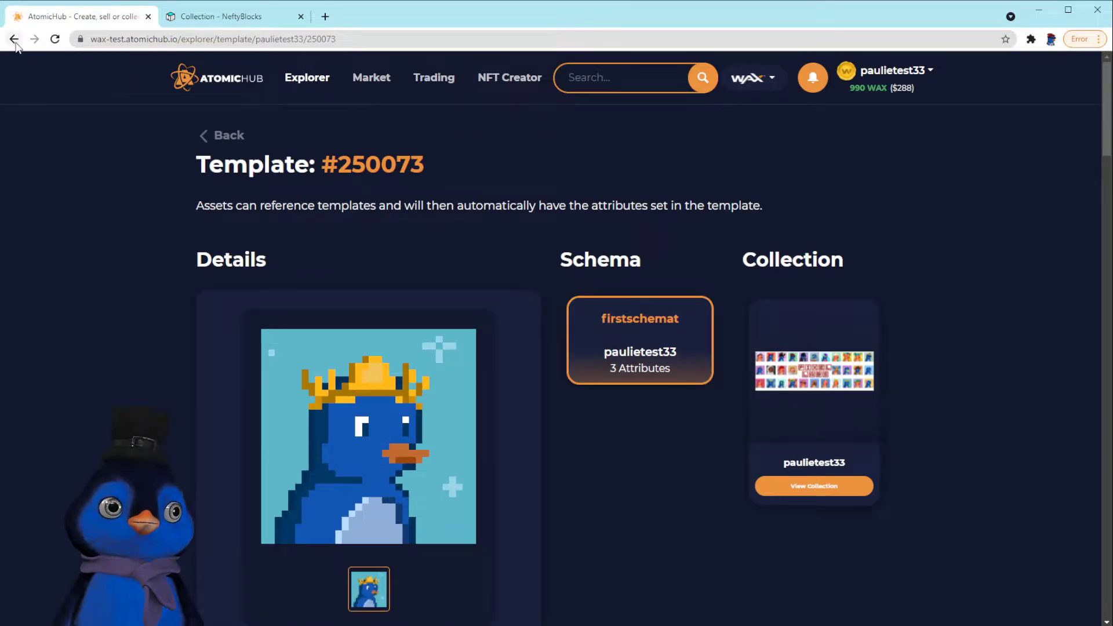
click(14, 39)
scroll(405, 357, up, 5)
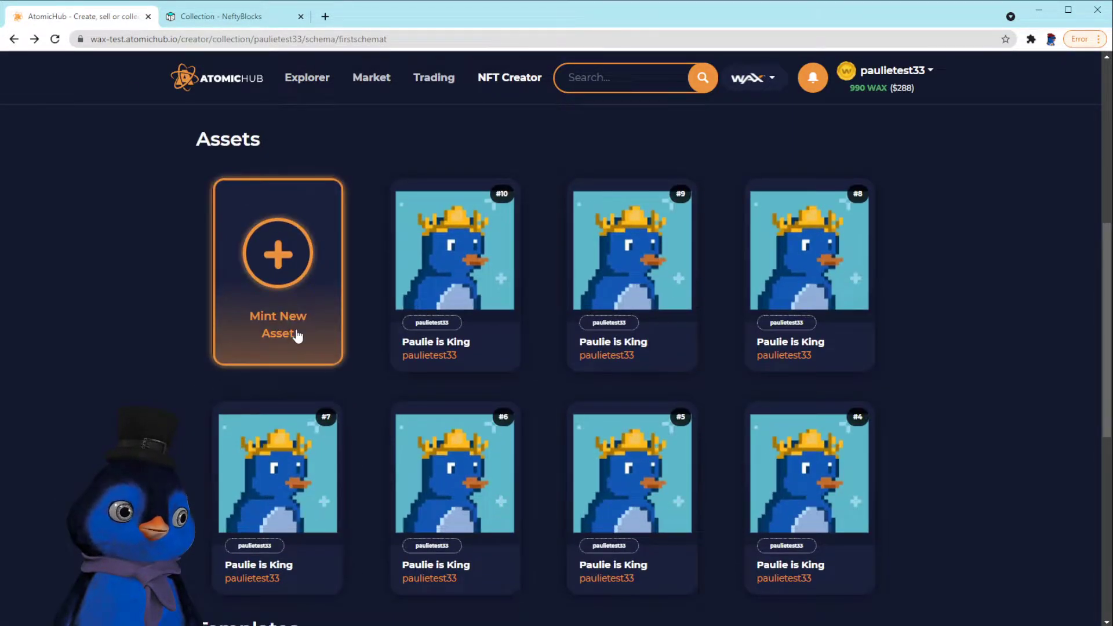
click(203, 19)
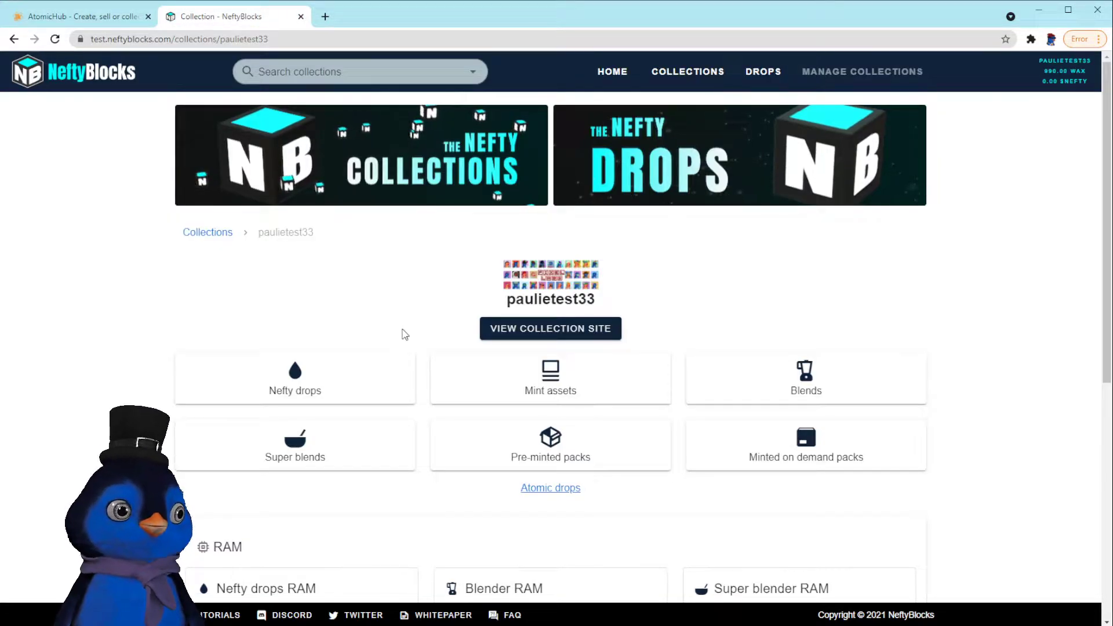
Deposit 10 WAX into Nefty drops RAM for paulietest33 and confirm the transaction
scroll(381, 328, down, 3)
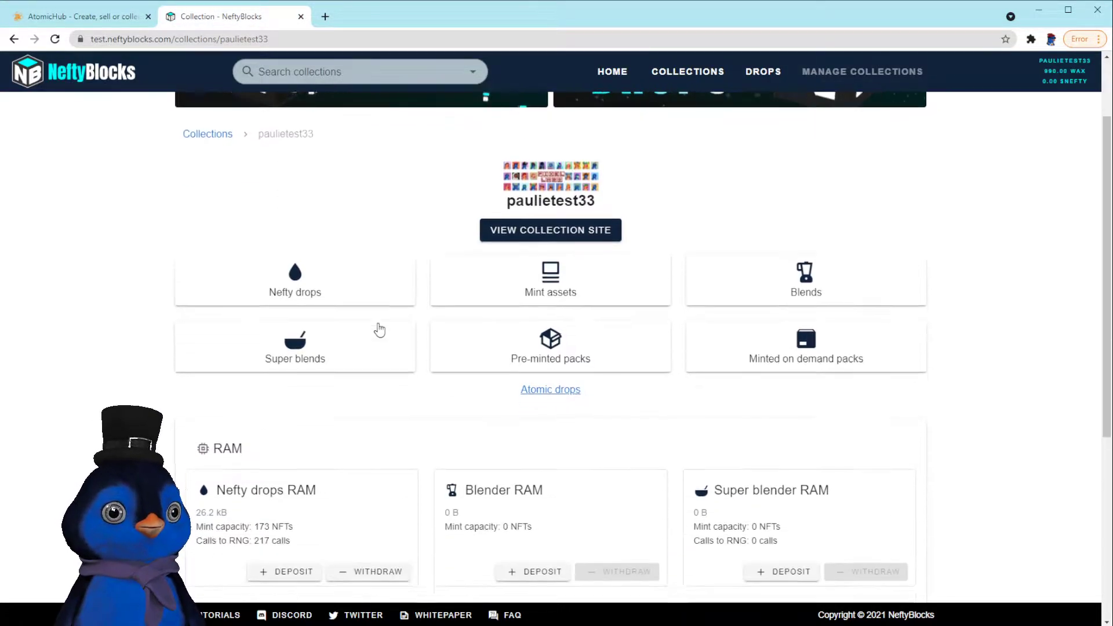
drag(232, 392, 390, 409)
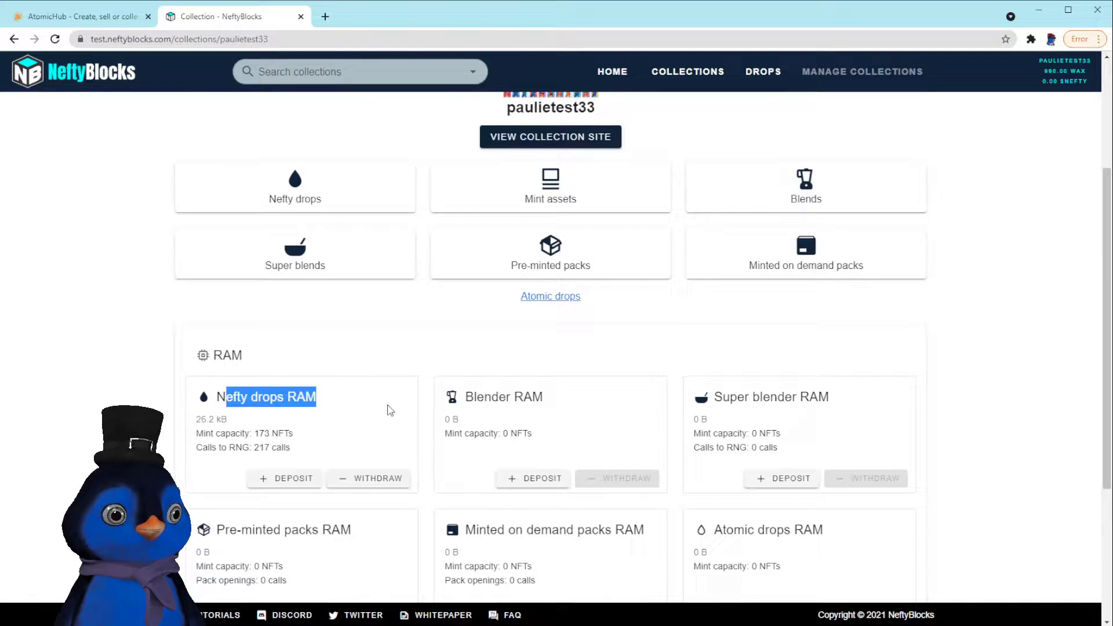
click(298, 484)
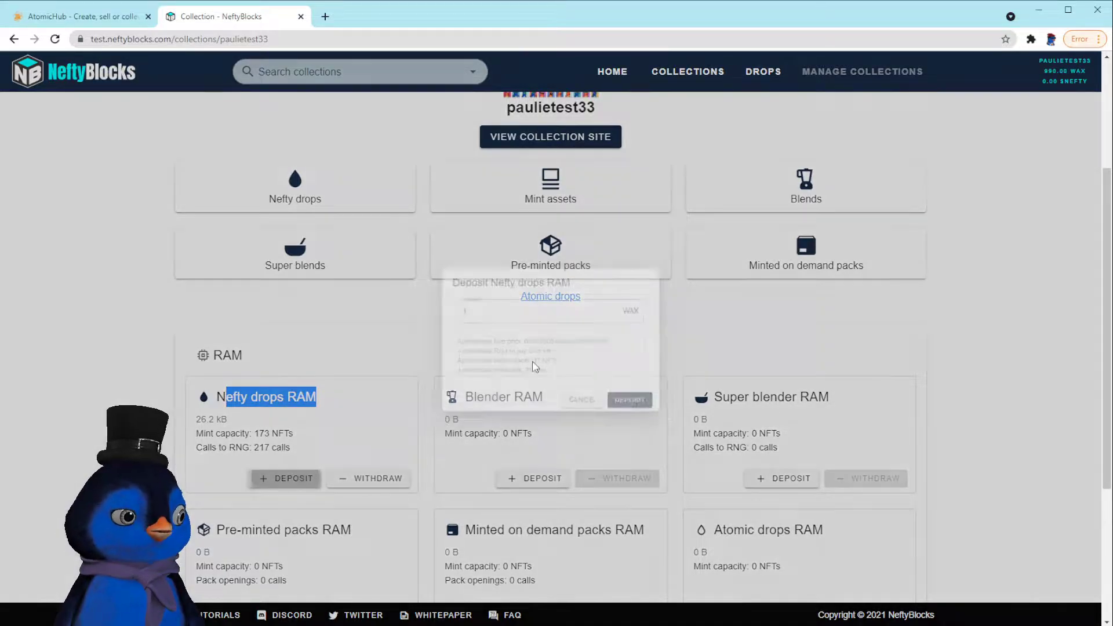
click(556, 297)
text(0)
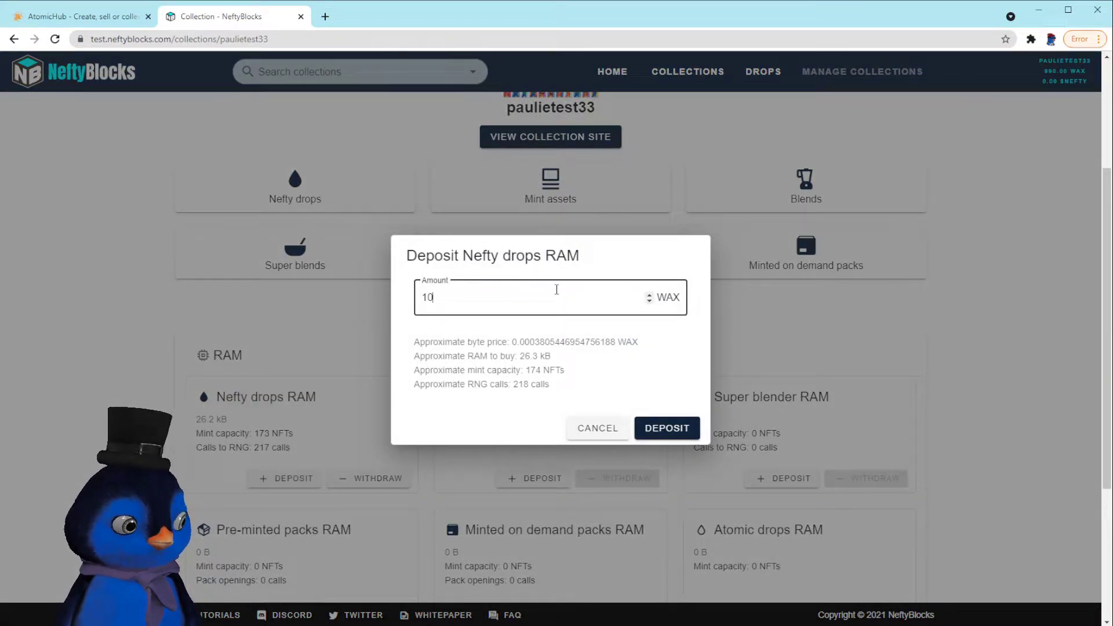
click(647, 422)
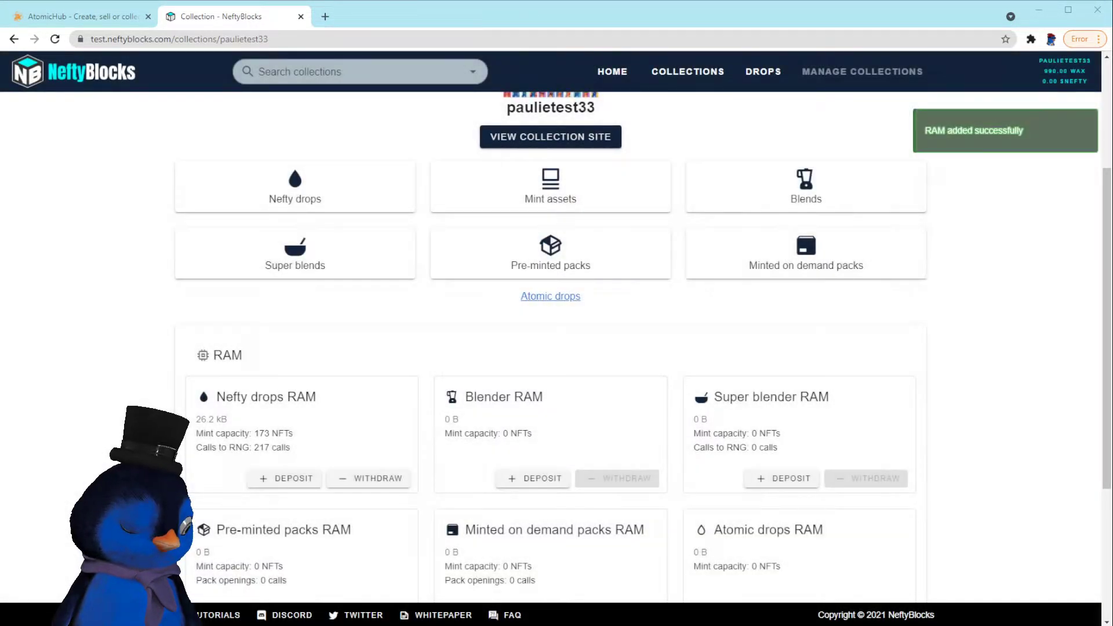
scroll(550, 347, up, 4)
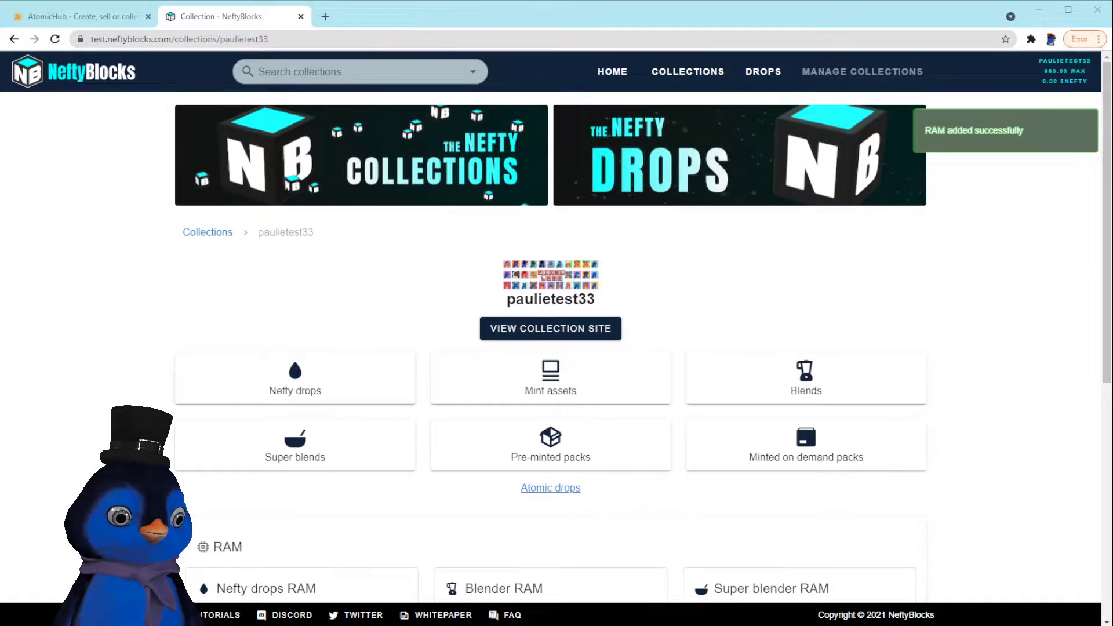
Open Nefty drops and view the empty Pre-minted pools tab
click(305, 389)
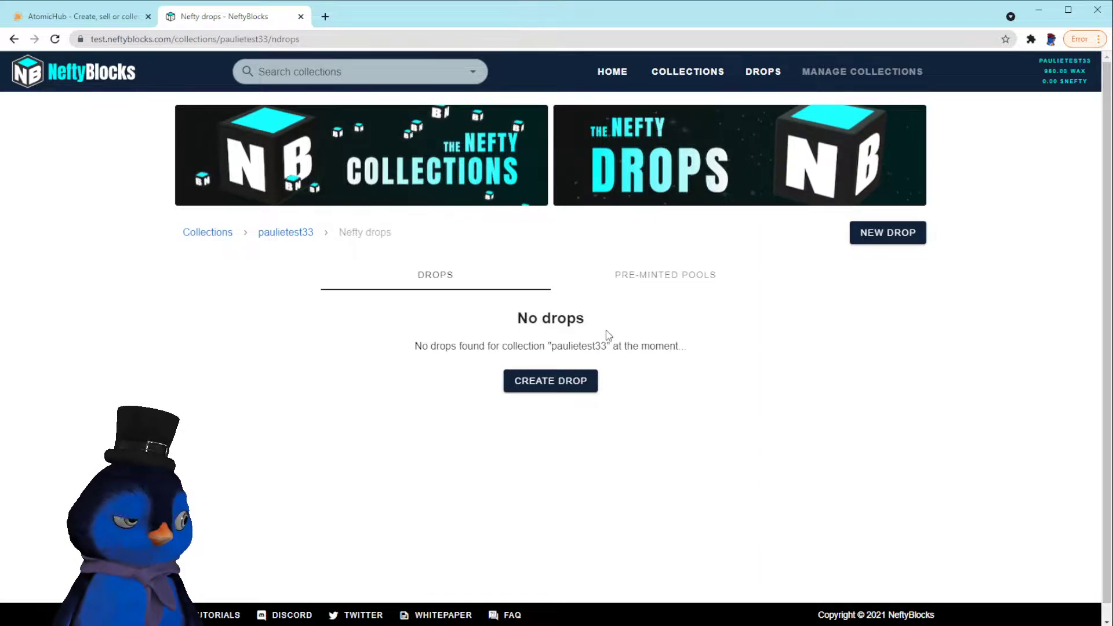
click(653, 282)
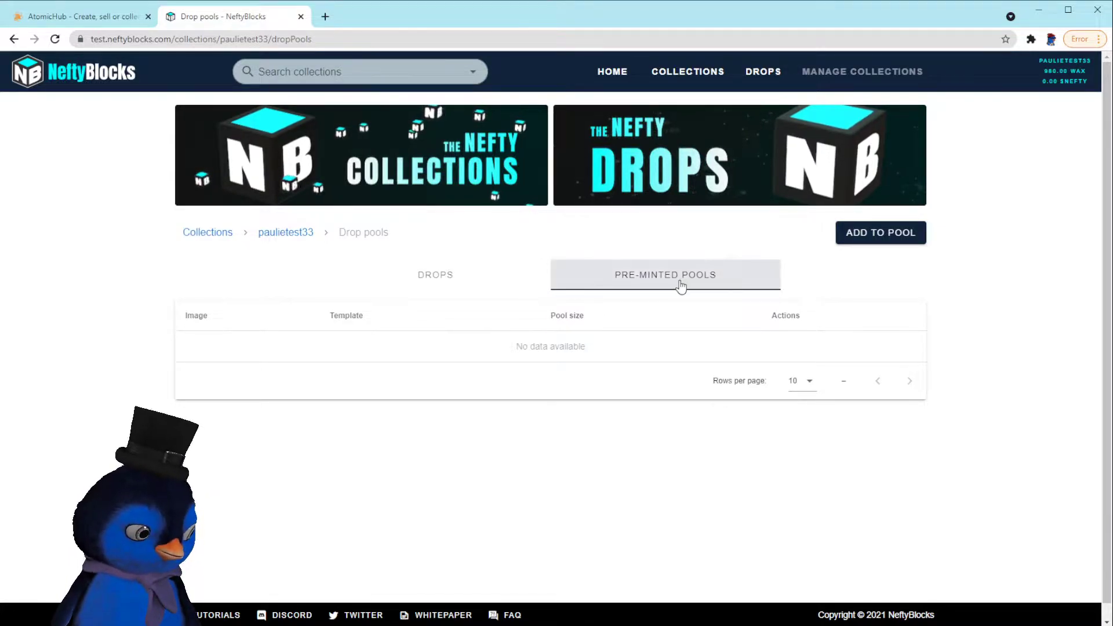
Choose schema firstschemat and template #250073, then select all ten minted assets
click(897, 240)
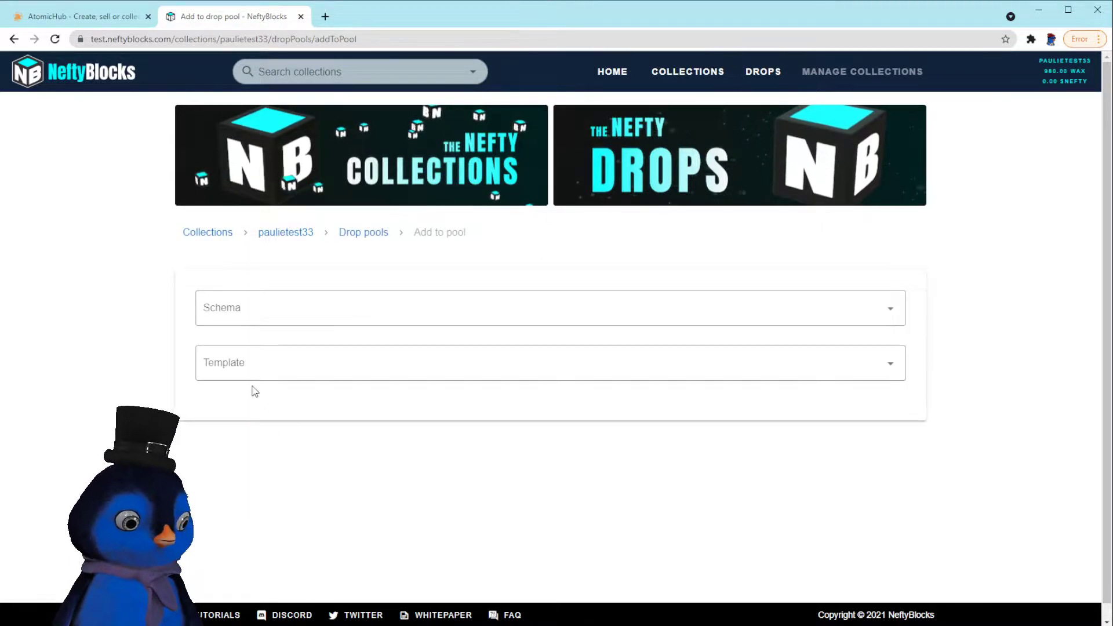
click(280, 295)
click(276, 342)
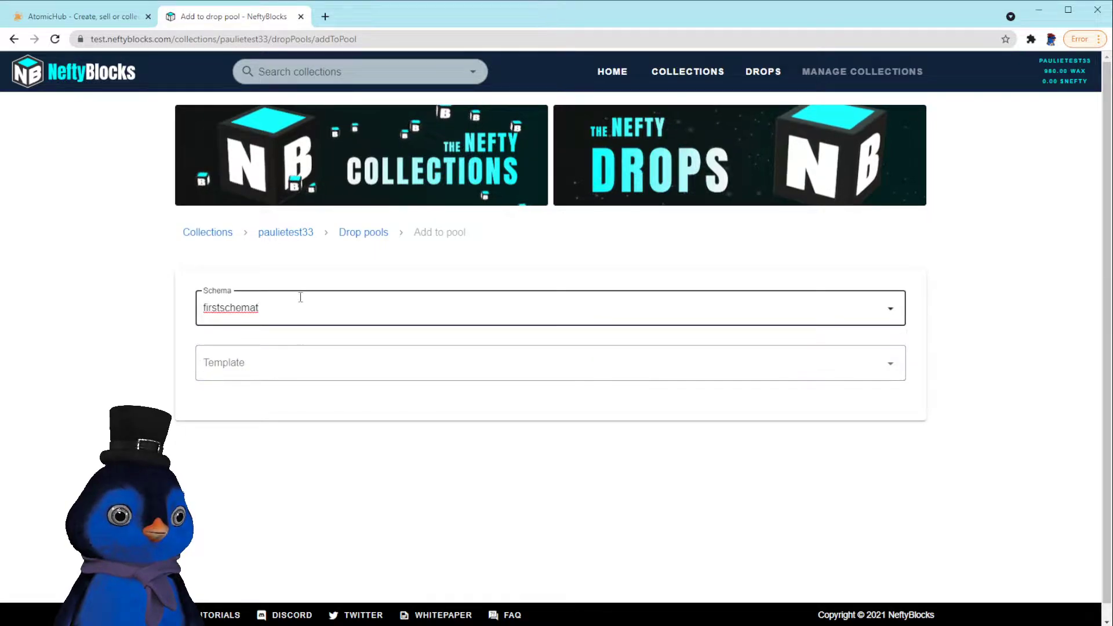
click(351, 365)
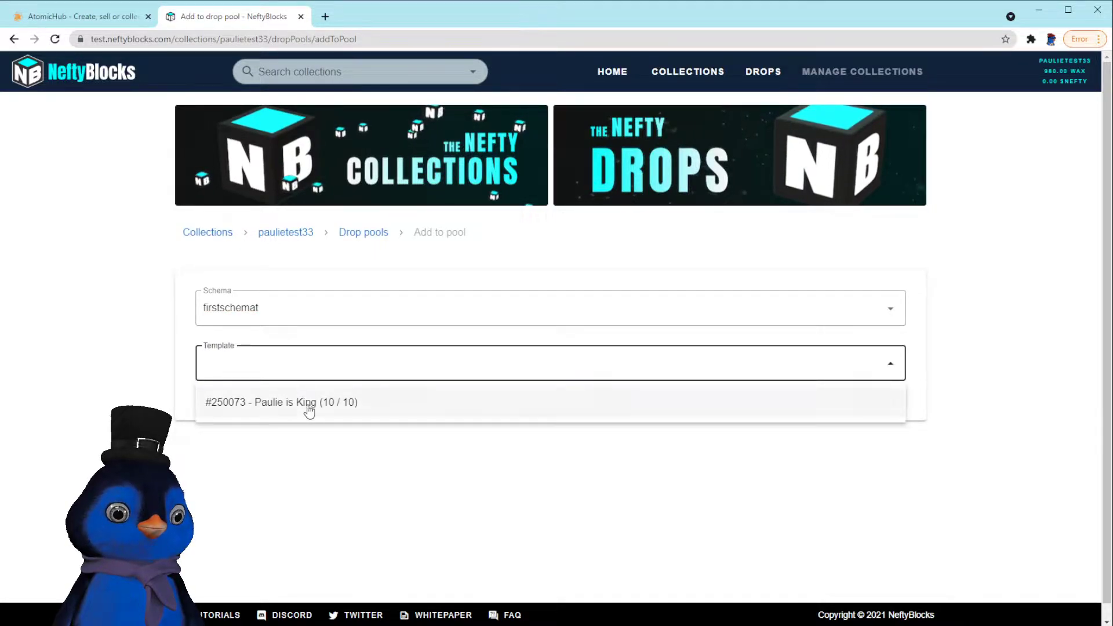
click(309, 402)
scroll(452, 423, down, 3)
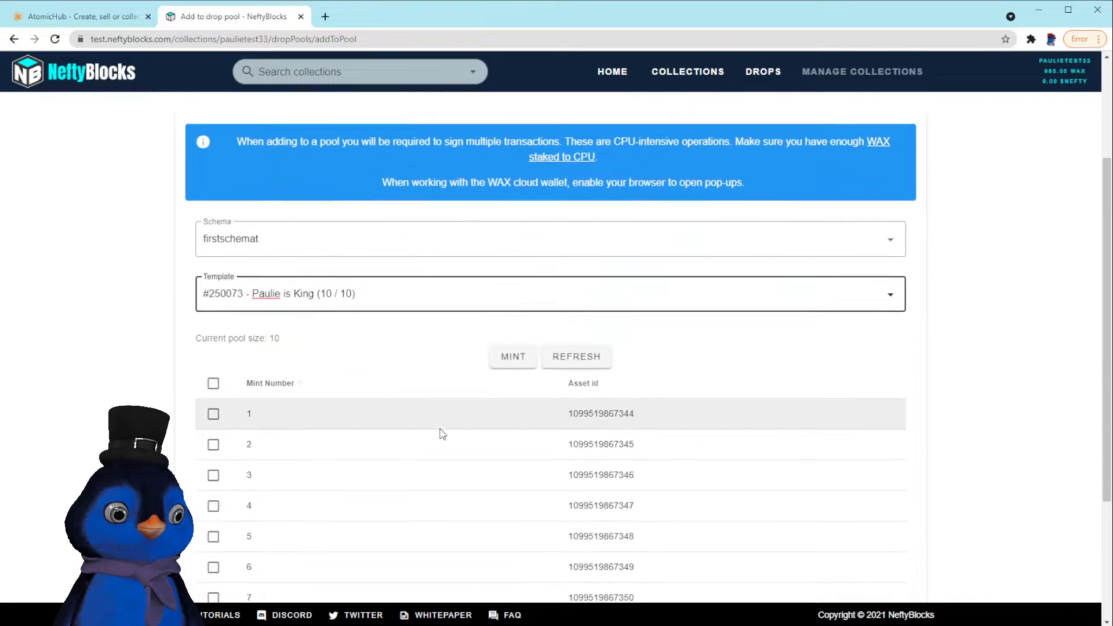
scroll(442, 433, down, 2)
click(213, 289)
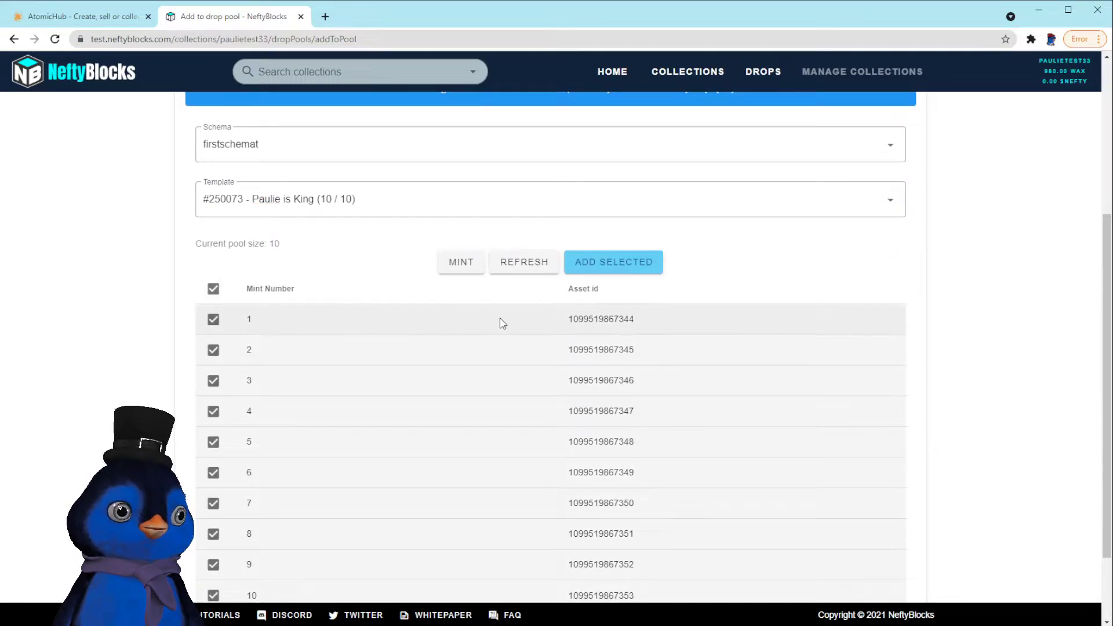
Add the ten selected assets to the pool and confirm its pool size of 10
scroll(583, 377, down, 1)
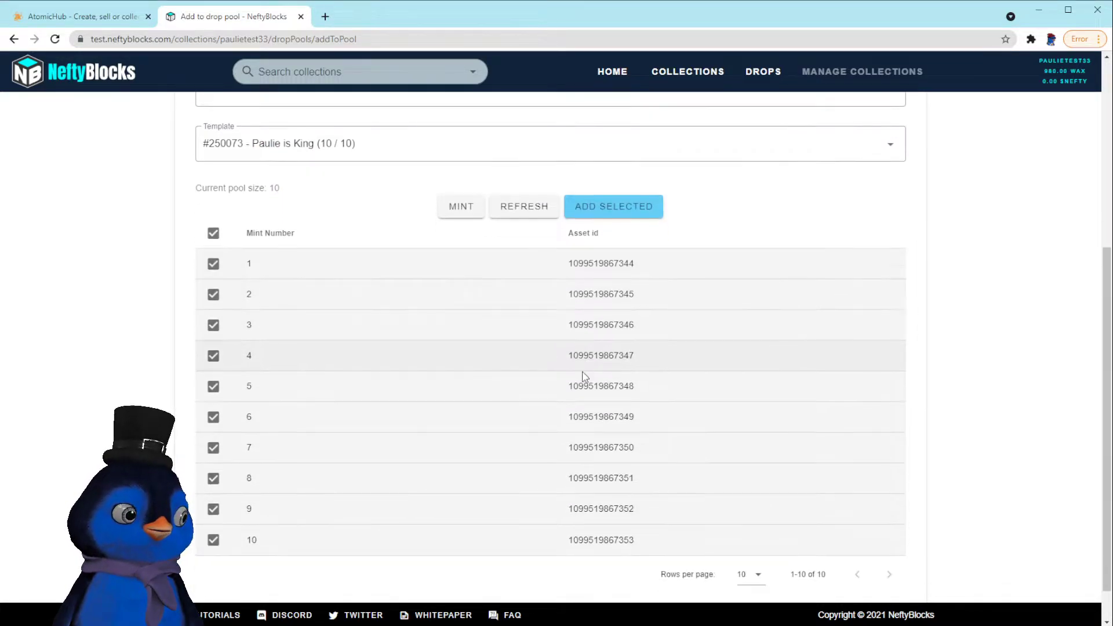
scroll(582, 376, down, 1)
click(754, 539)
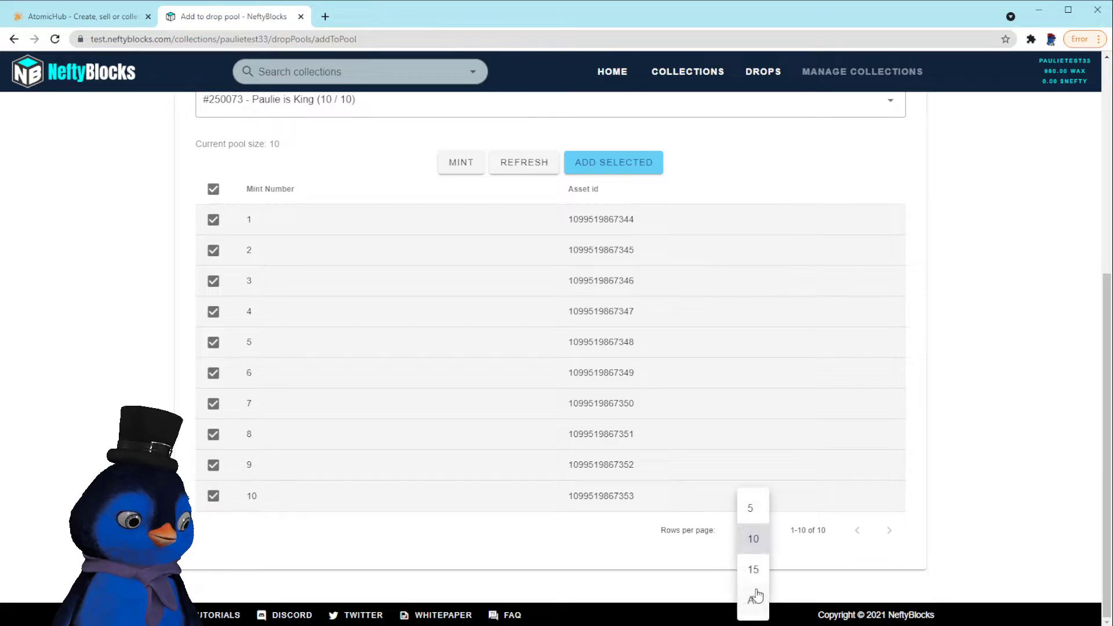
click(635, 547)
scroll(636, 549, up, 5)
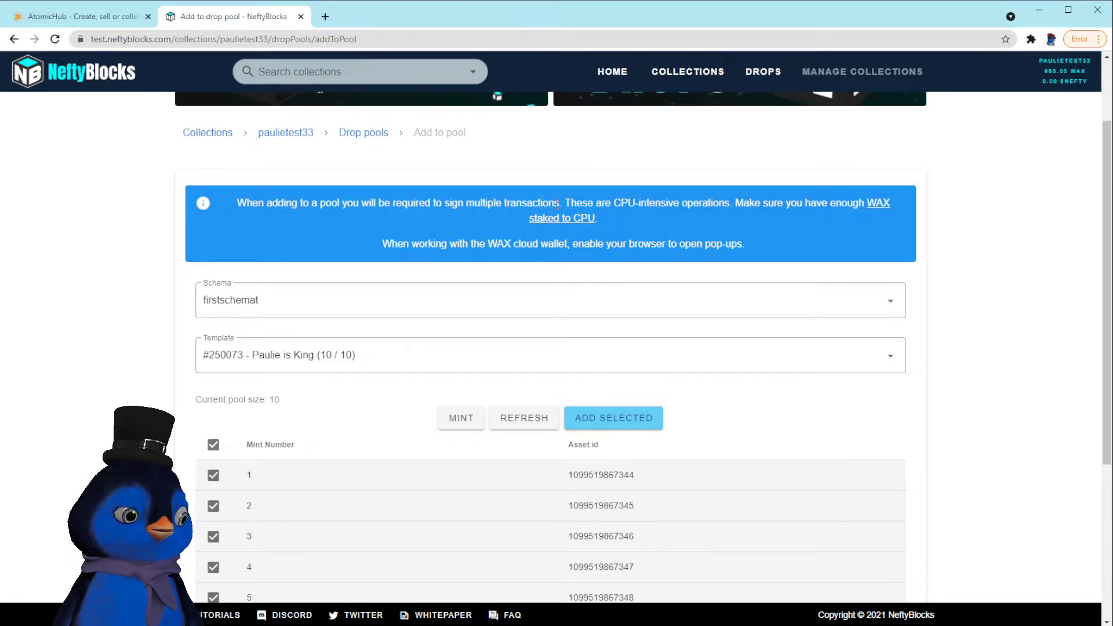
drag(565, 203, 682, 232)
click(725, 235)
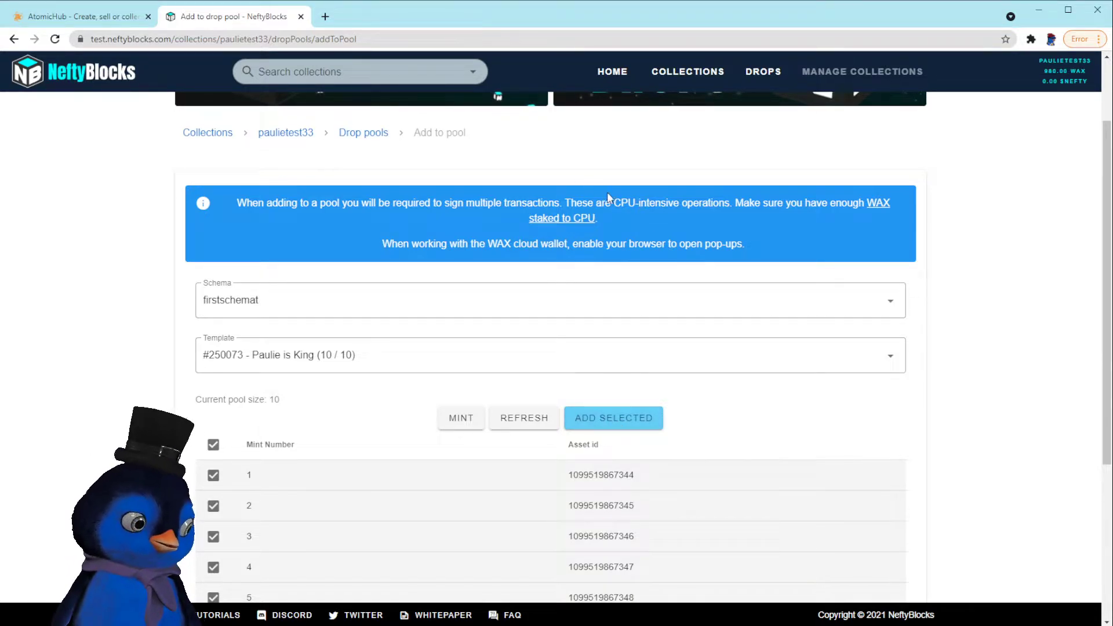
click(659, 414)
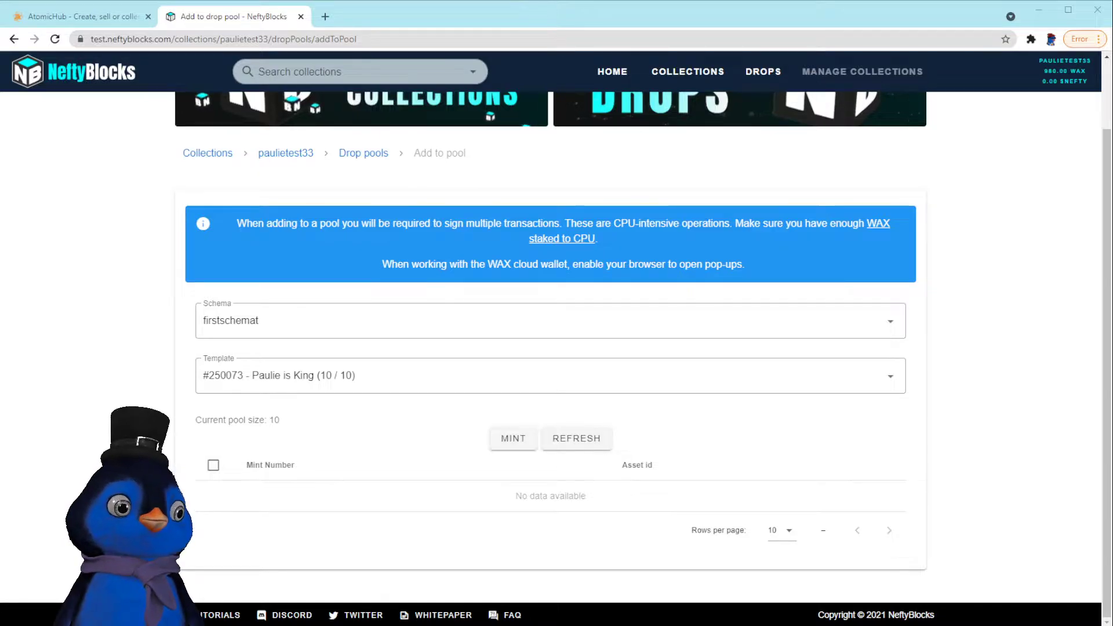
click(363, 153)
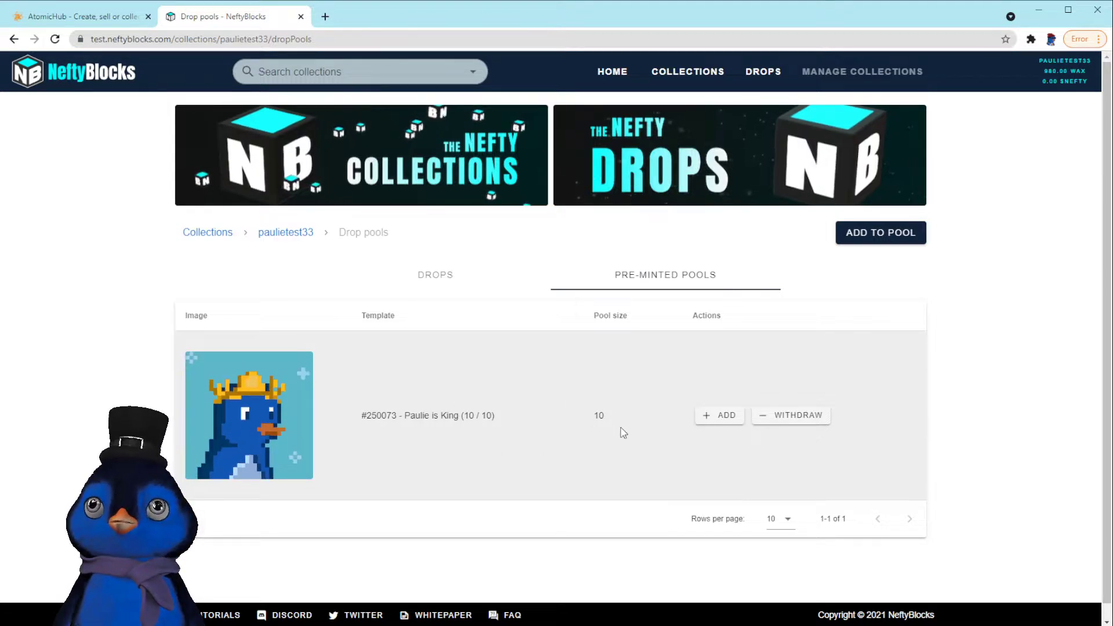
double_click(603, 415)
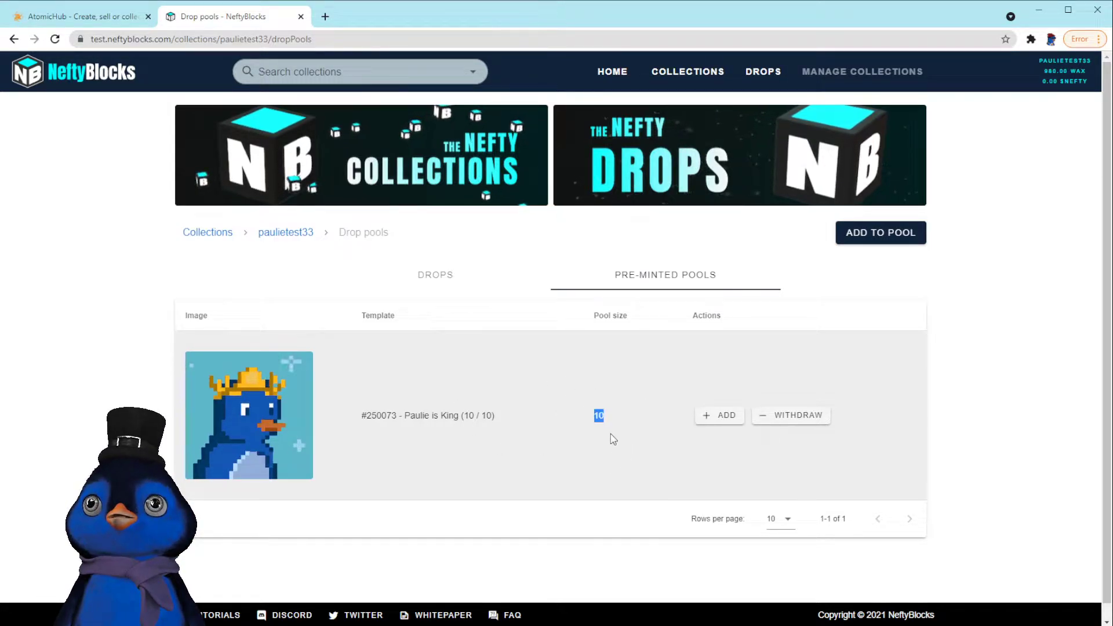
click(618, 429)
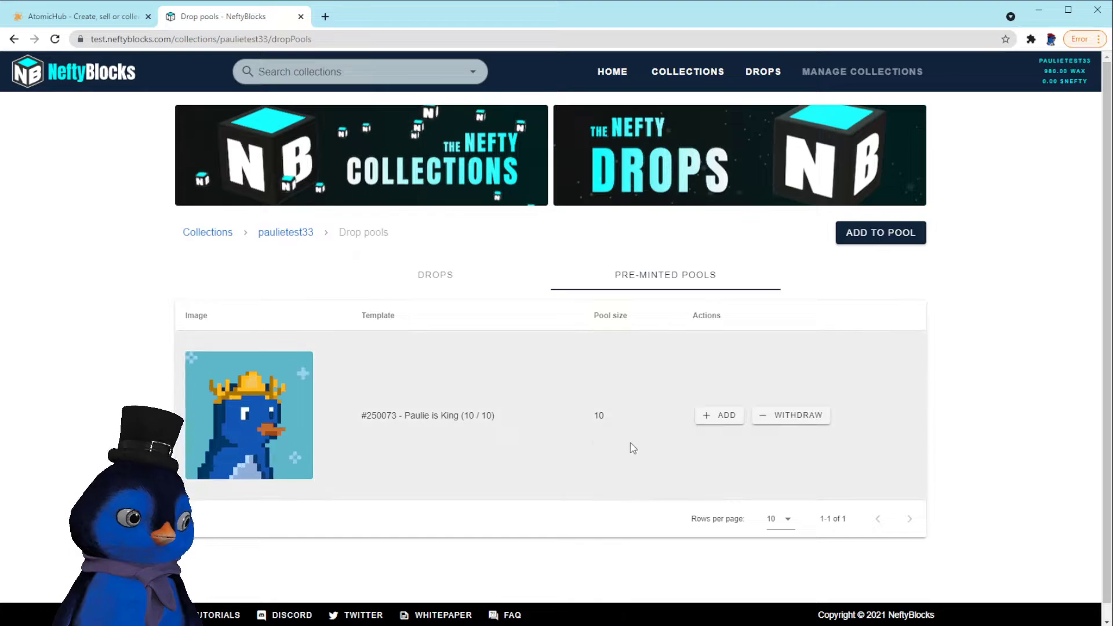
Start a pre-minted drop using the firstschemat Paulie is King template
click(447, 280)
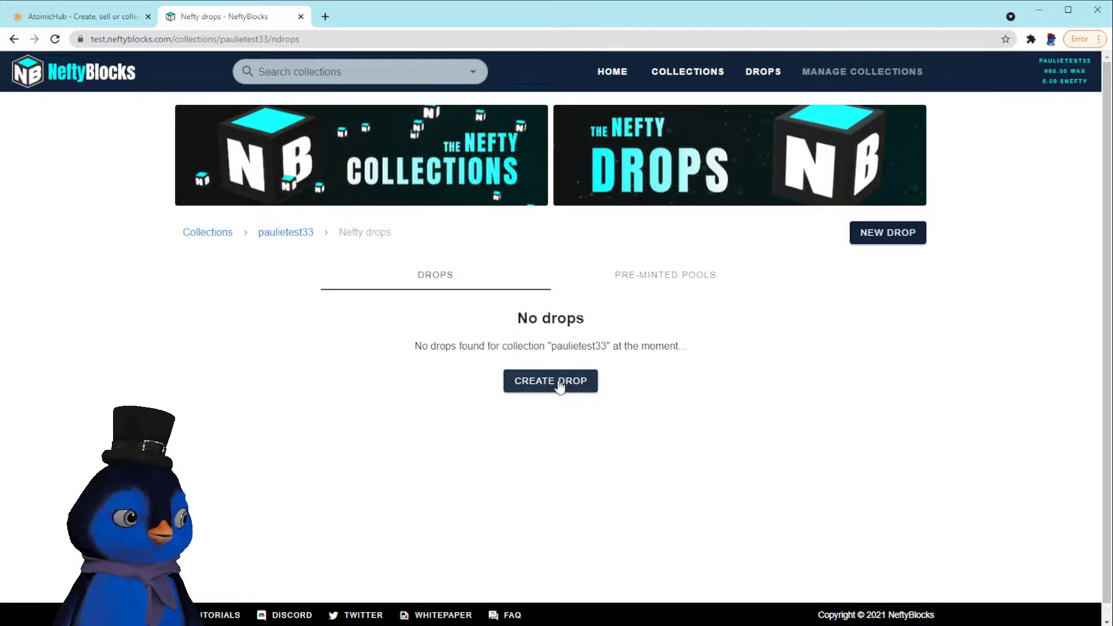
click(560, 385)
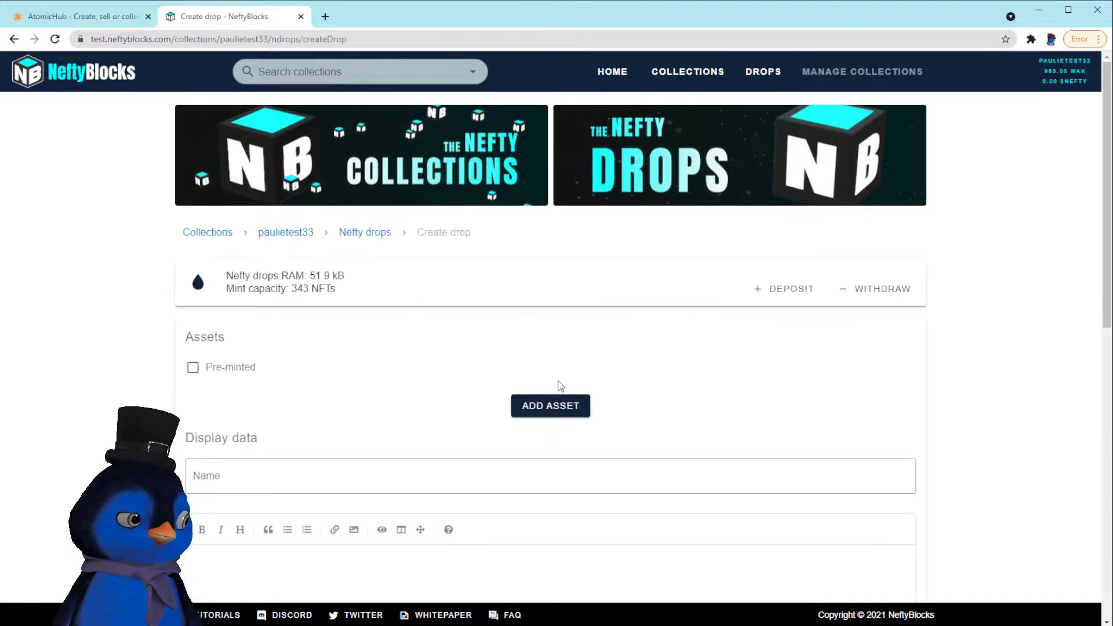
click(193, 371)
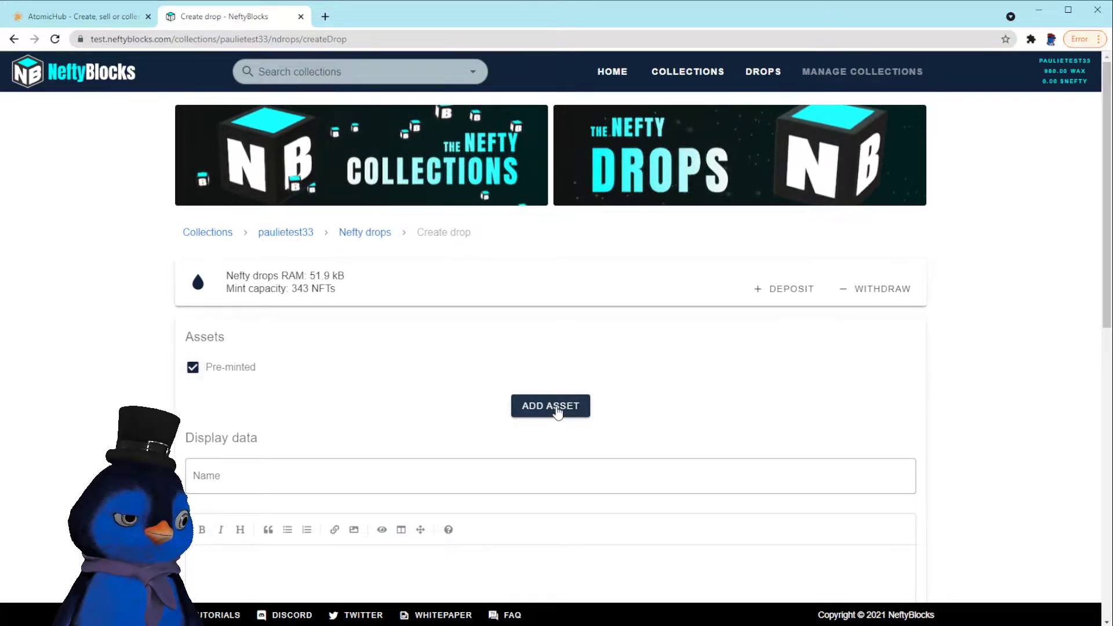
click(555, 405)
click(488, 281)
click(455, 316)
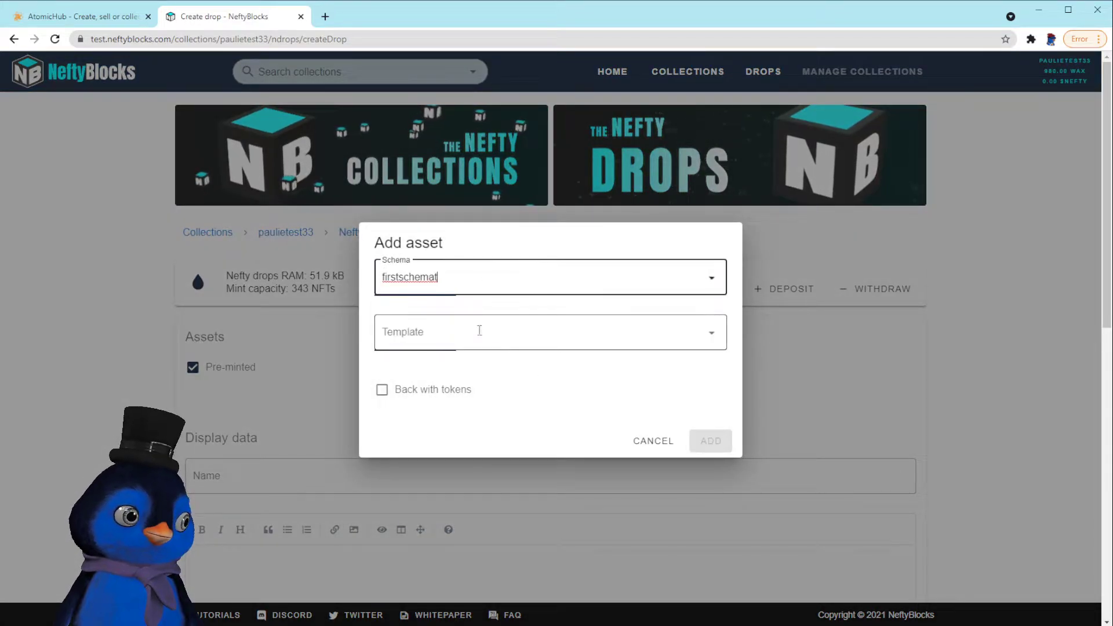
click(513, 332)
click(490, 377)
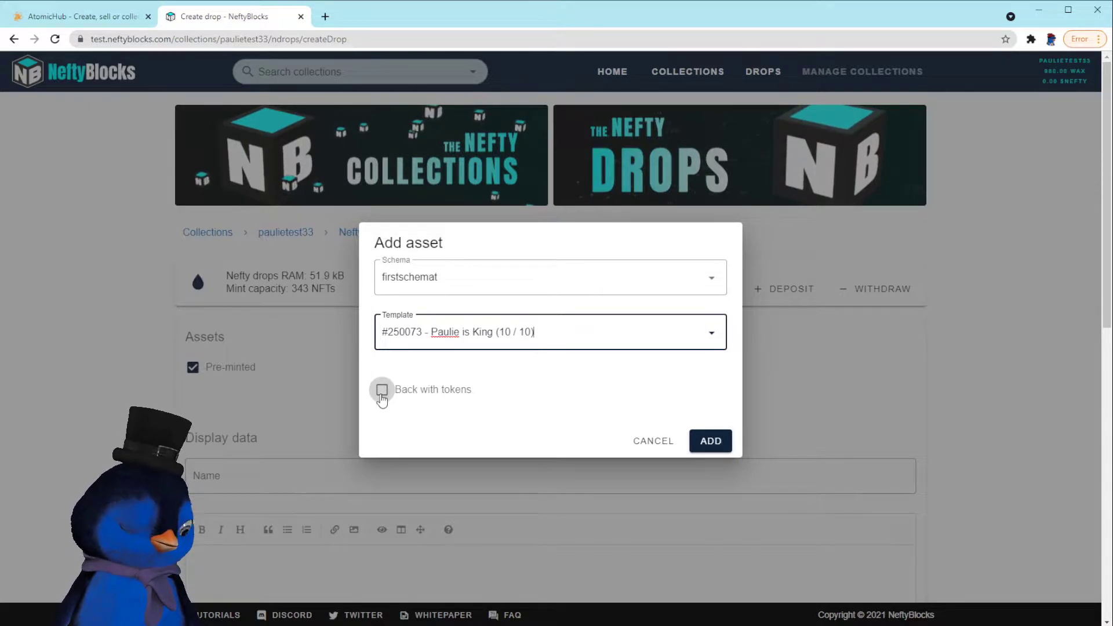
click(725, 441)
Paste 'Paulie is King' as both the drop name and description
scroll(689, 476, down, 4)
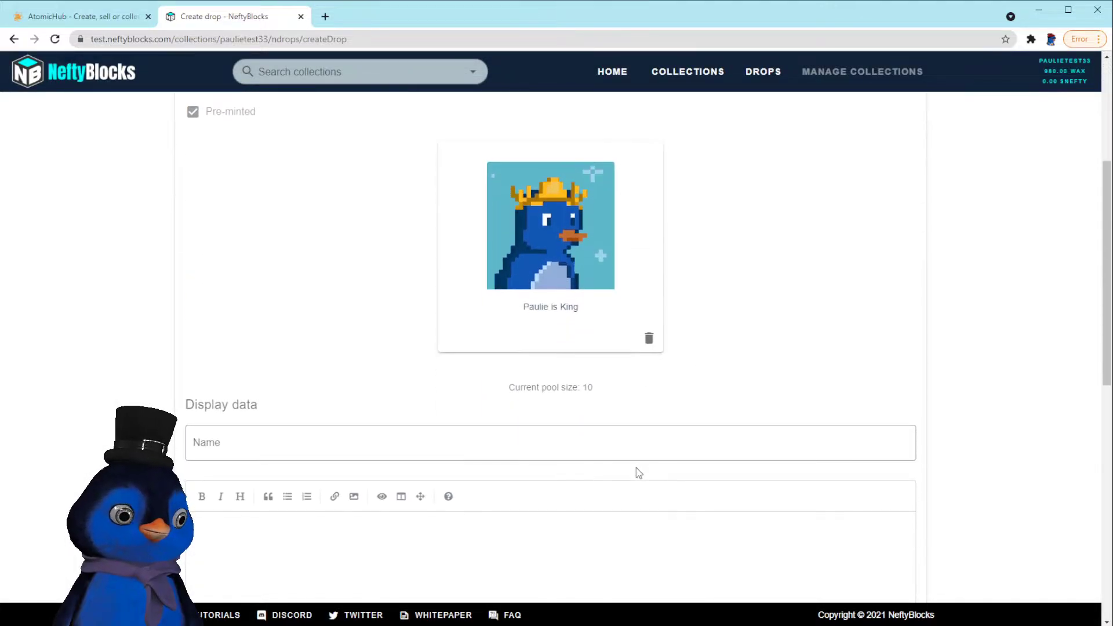
triple_click(540, 307)
key(ctrl+c)
click(205, 456)
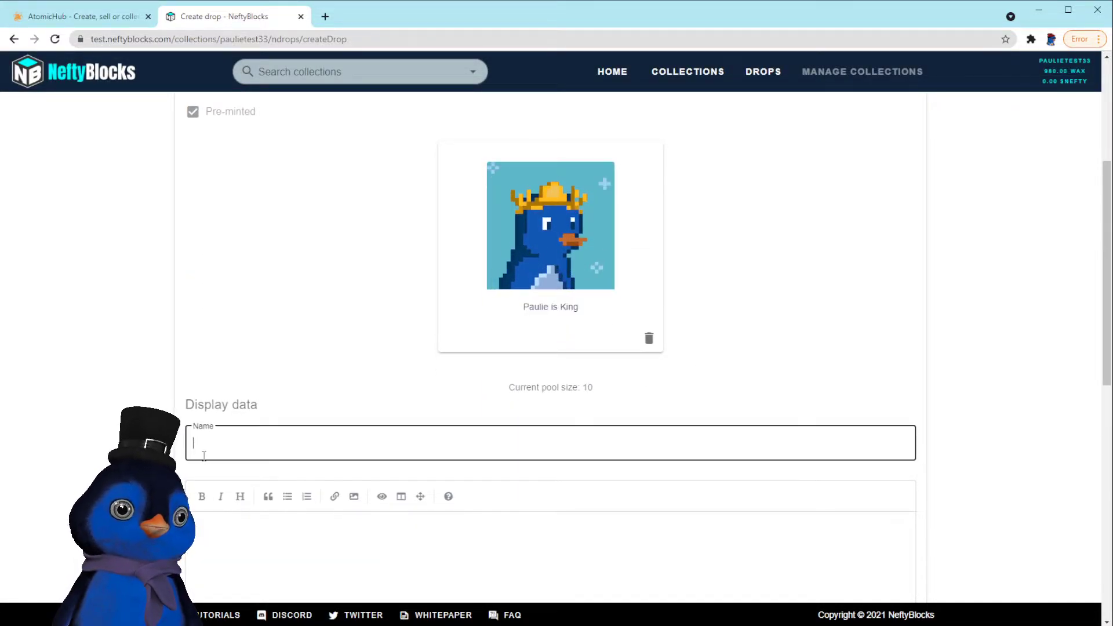
key(ctrl+v)
click(239, 540)
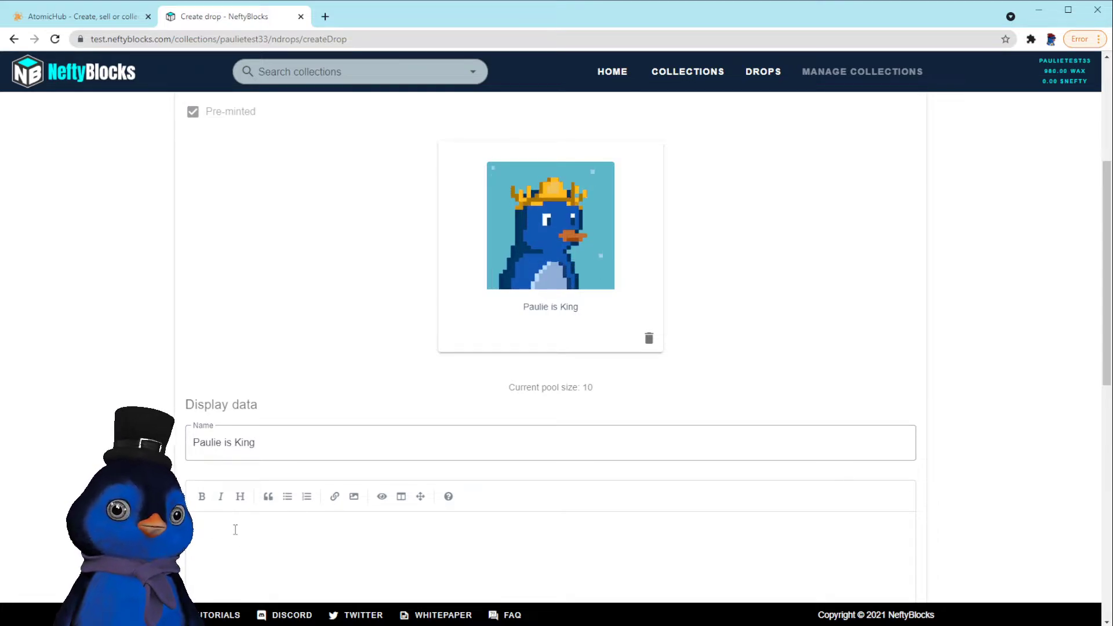
scroll(257, 395, down, 3)
key(ctrl+v)
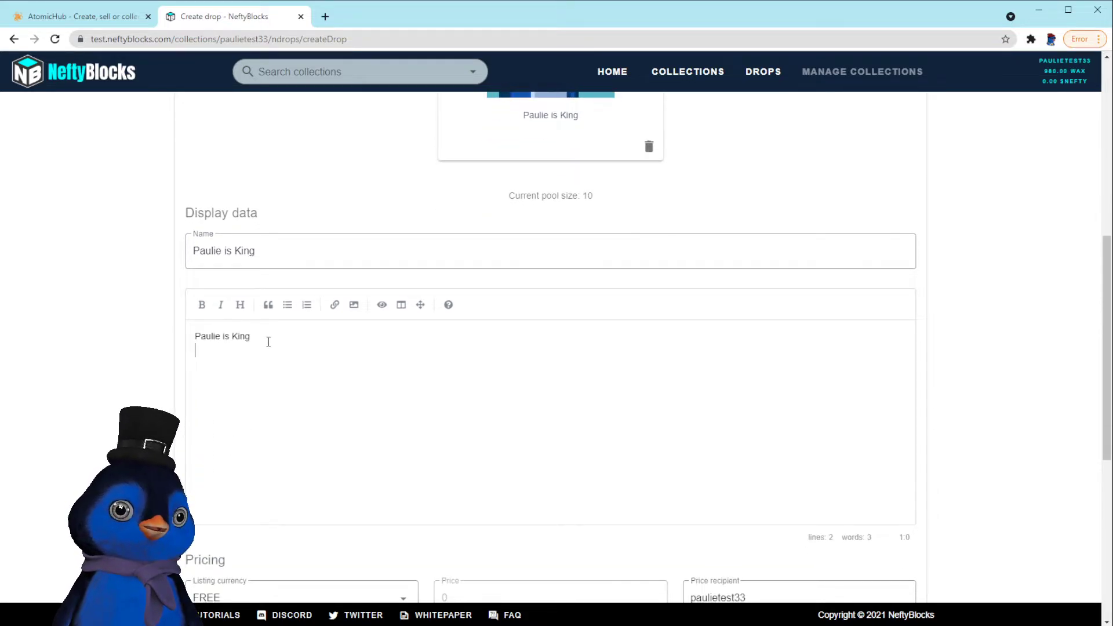
Format the description as the heading '# Paulie is King' and preview it
drag(270, 340, 188, 341)
click(201, 304)
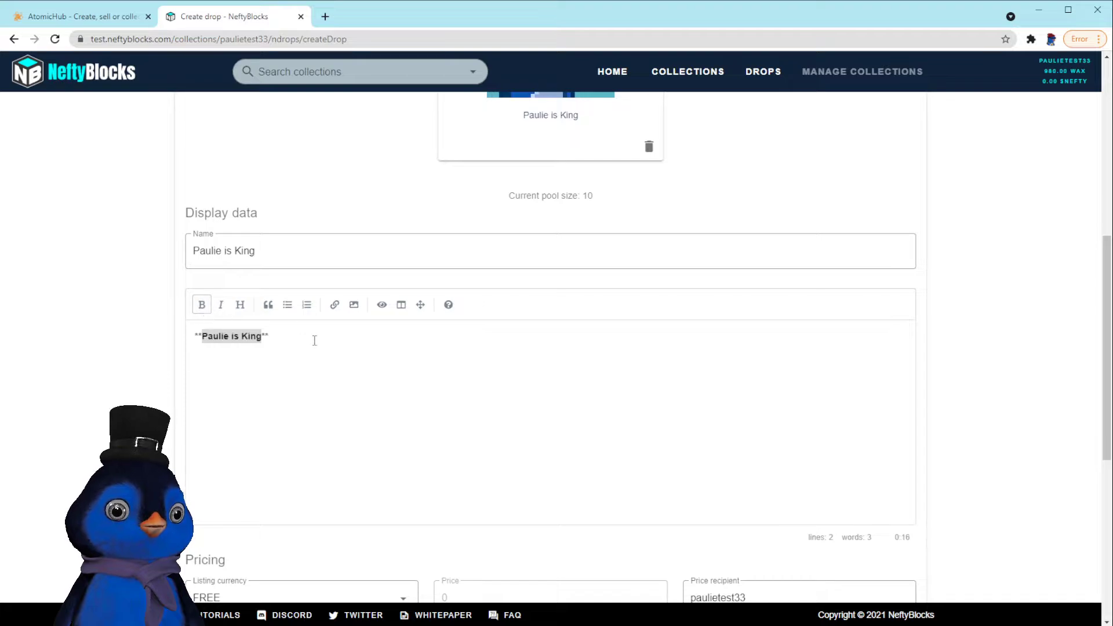
click(221, 305)
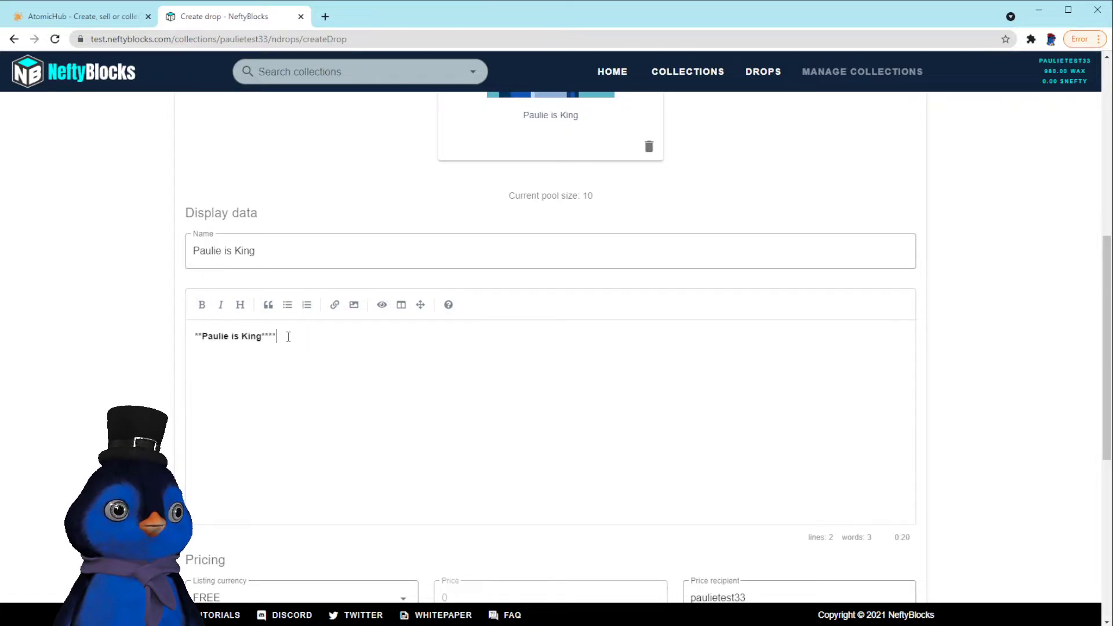
drag(288, 336, 161, 335)
click(240, 304)
click(350, 347)
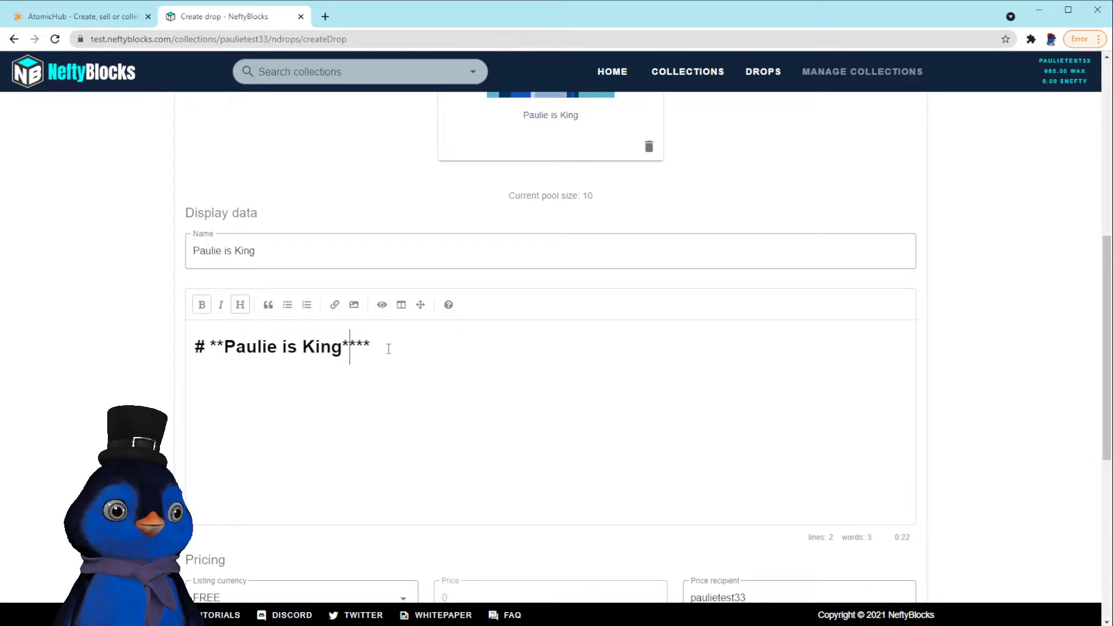
drag(388, 348, 101, 332)
text(Pau)
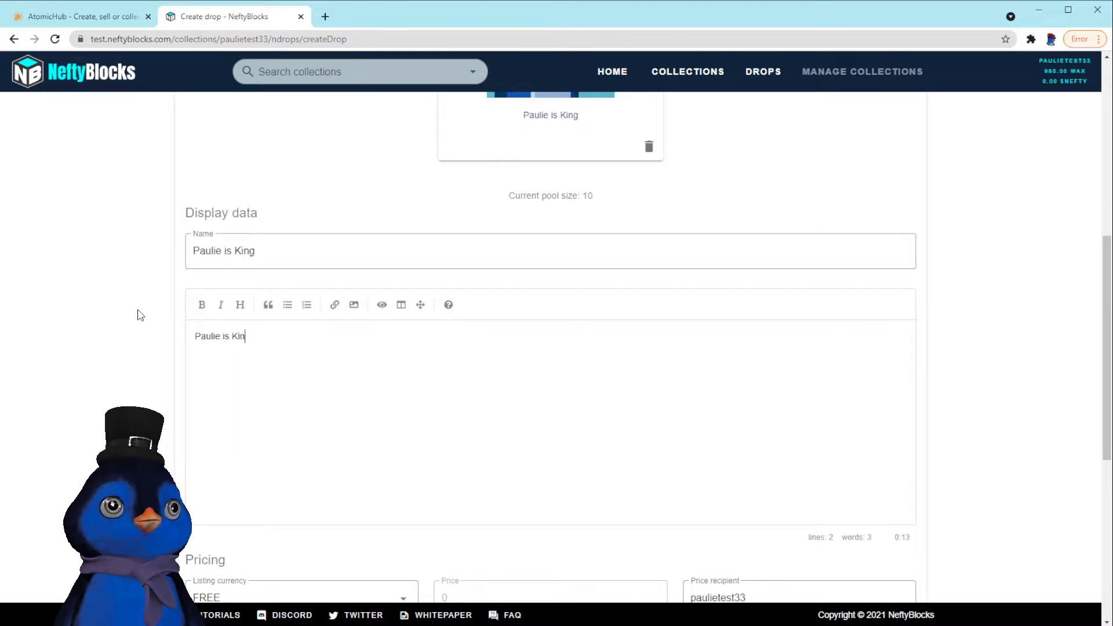
drag(251, 336, 171, 339)
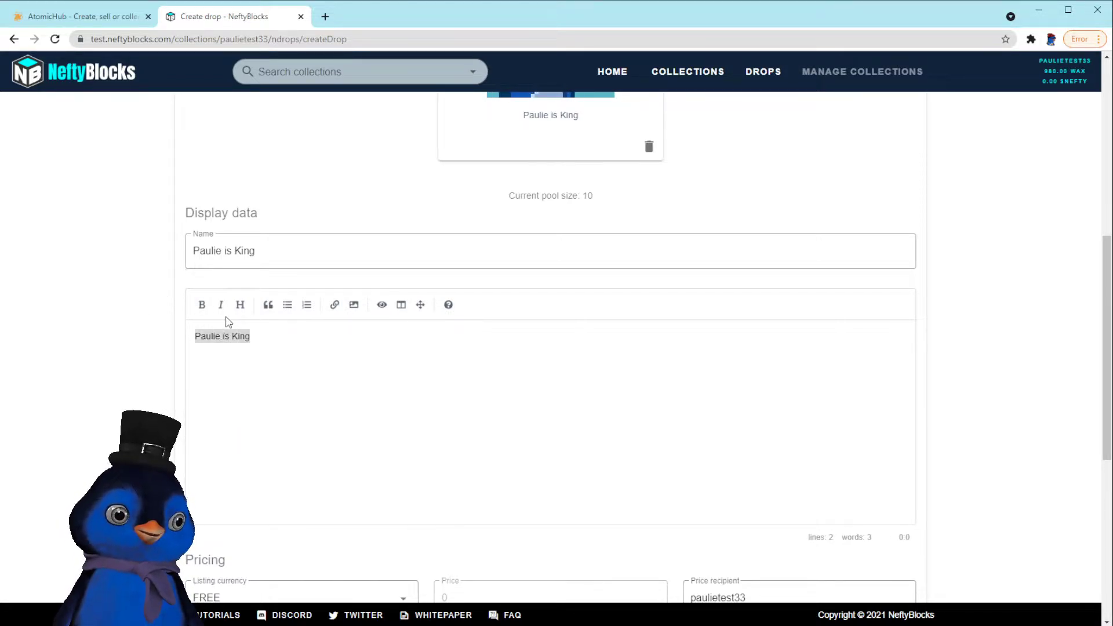
click(240, 305)
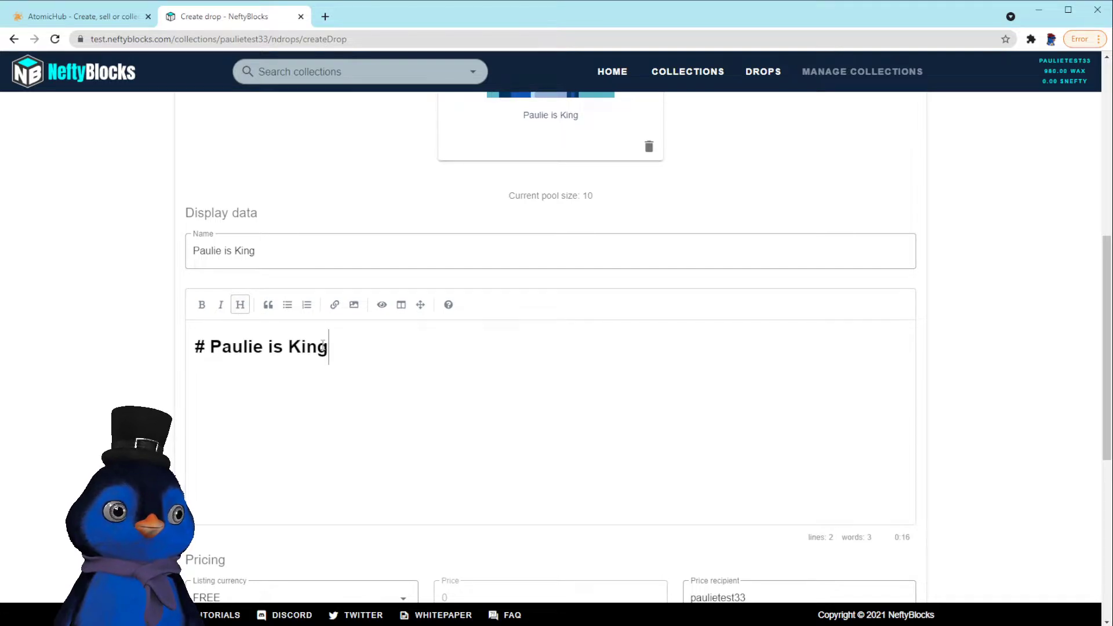
click(381, 306)
click(382, 307)
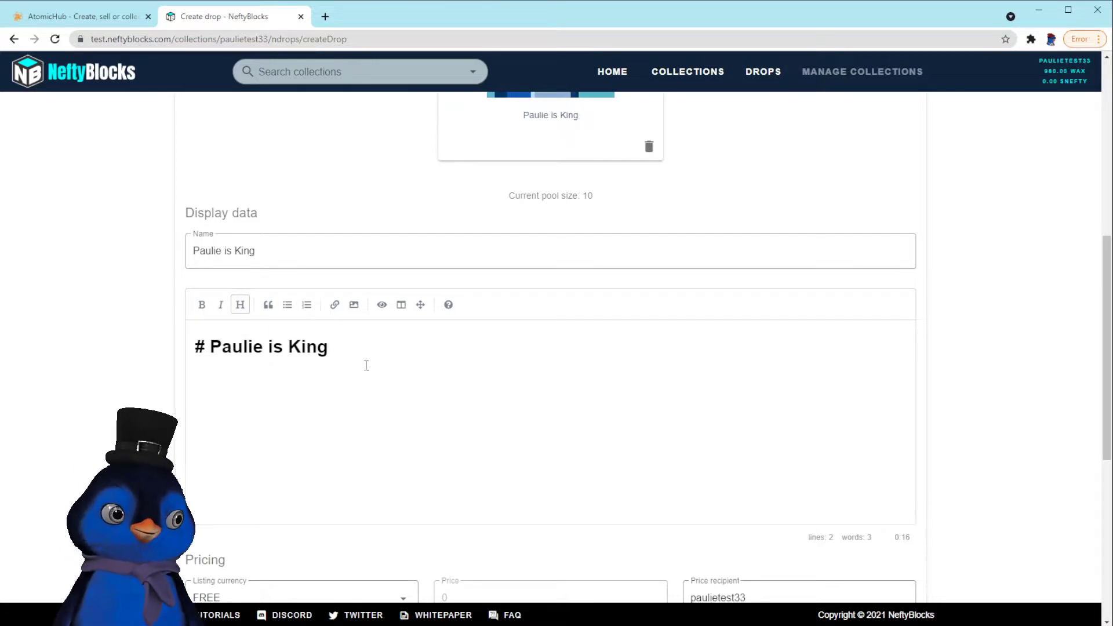
scroll(347, 382, down, 2)
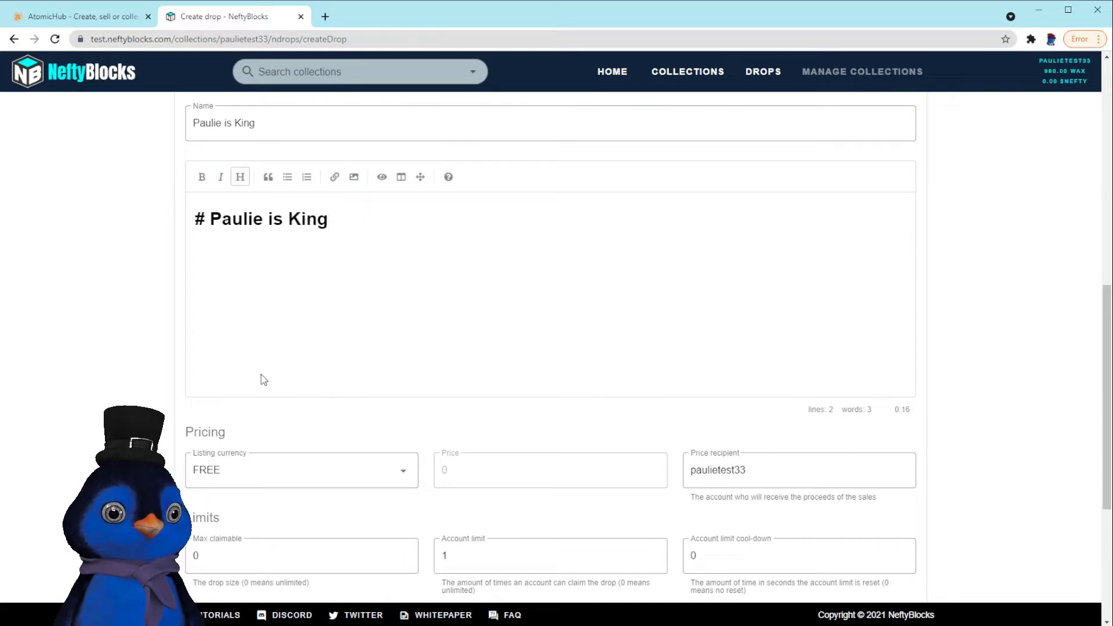
Set the listing currency to WAX with a price of 4.20
scroll(264, 377, down, 2)
click(277, 339)
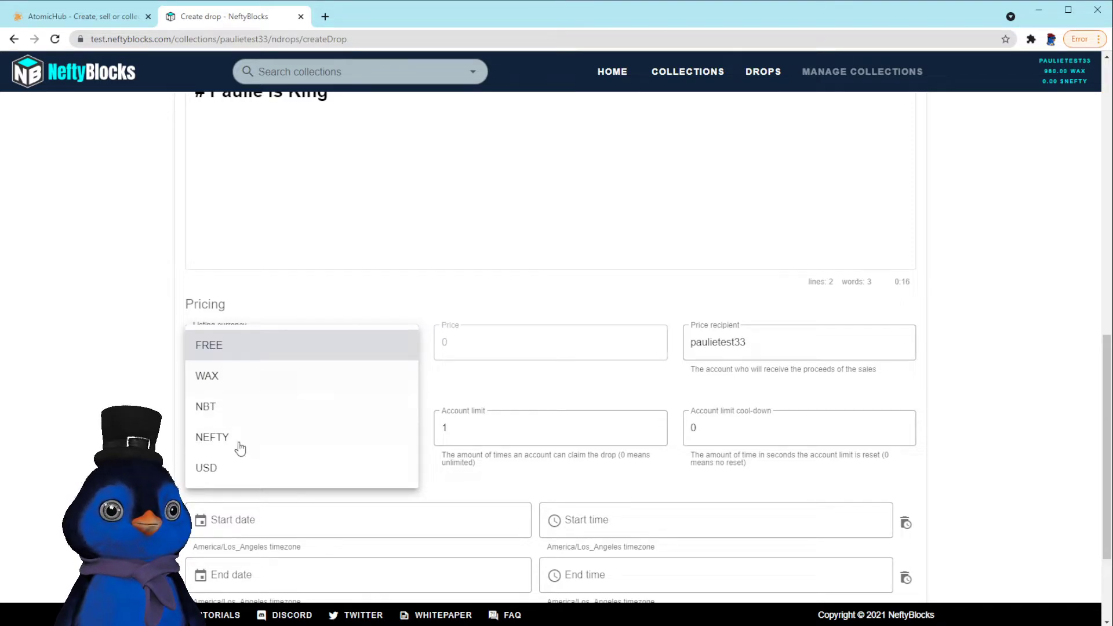
click(255, 379)
click(484, 343)
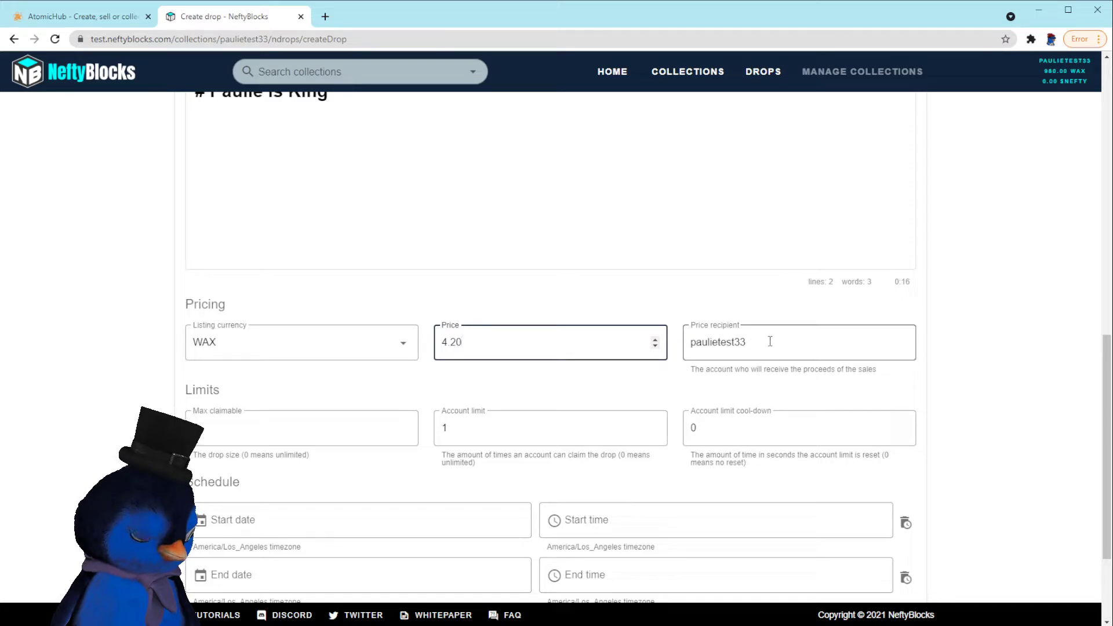
drag(769, 341, 690, 342)
click(720, 341)
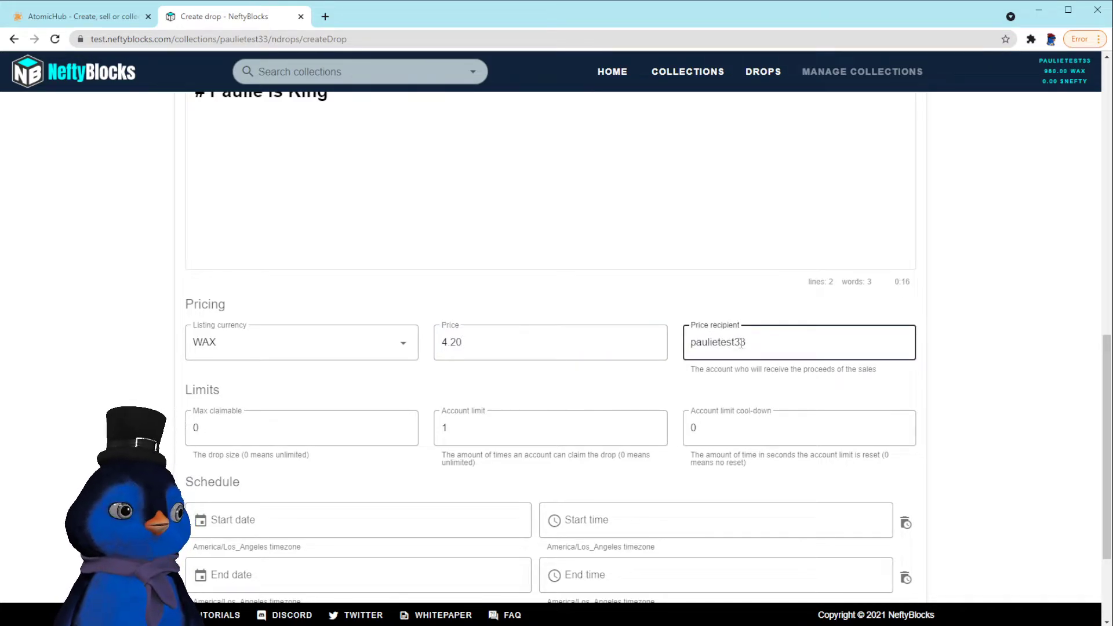
Set max claimable to 10, account limit to 3, and keep the cool-down at 0
double_click(224, 427)
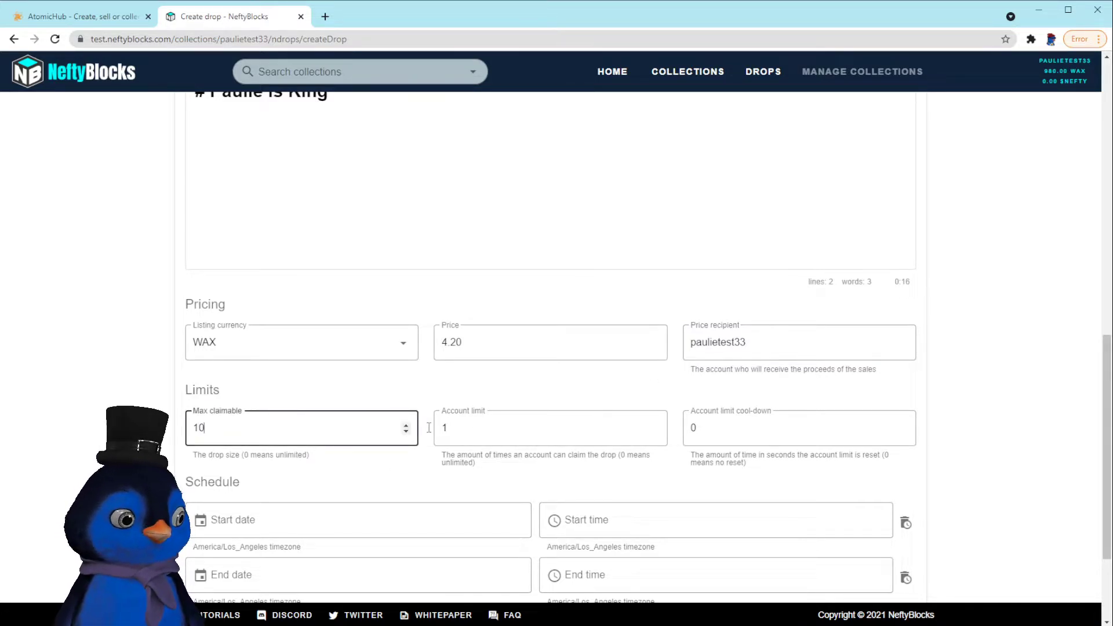
click(458, 428)
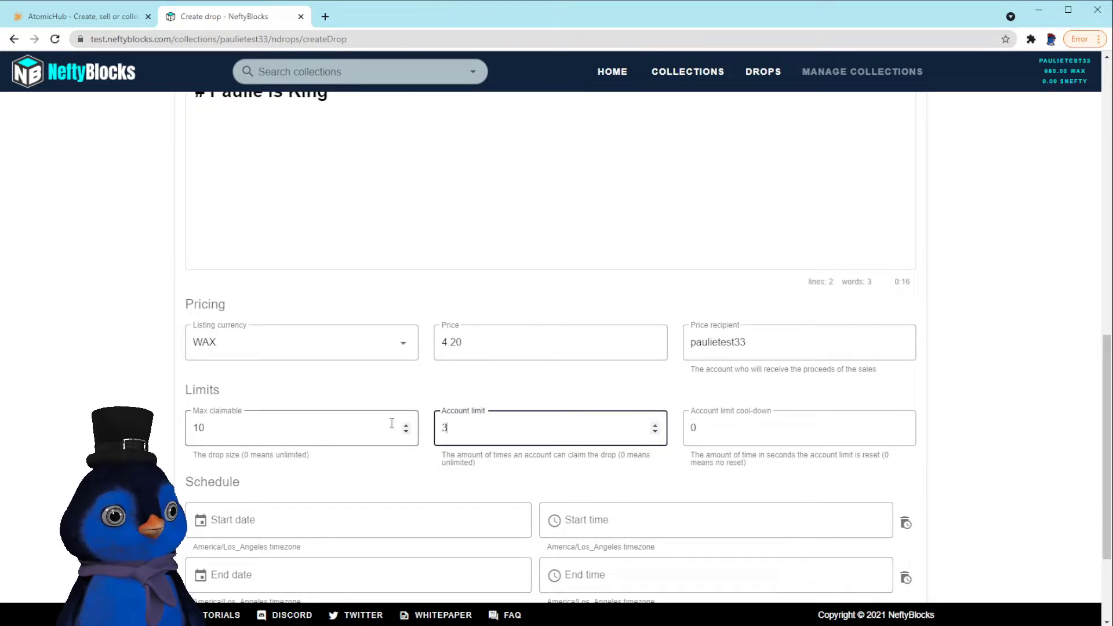
text(3)
click(463, 393)
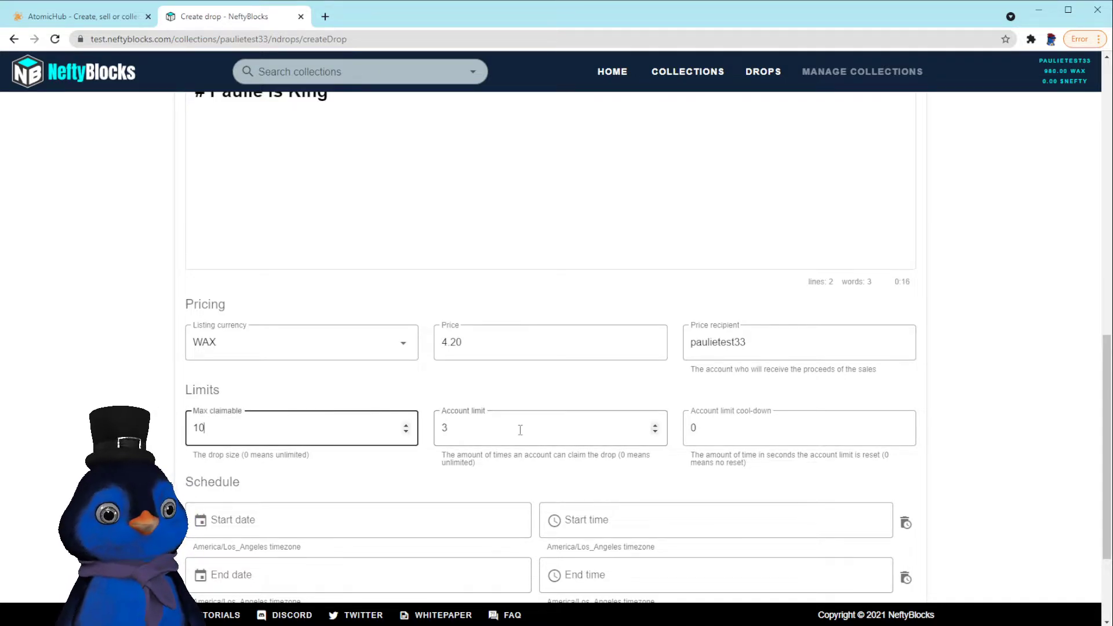
click(724, 430)
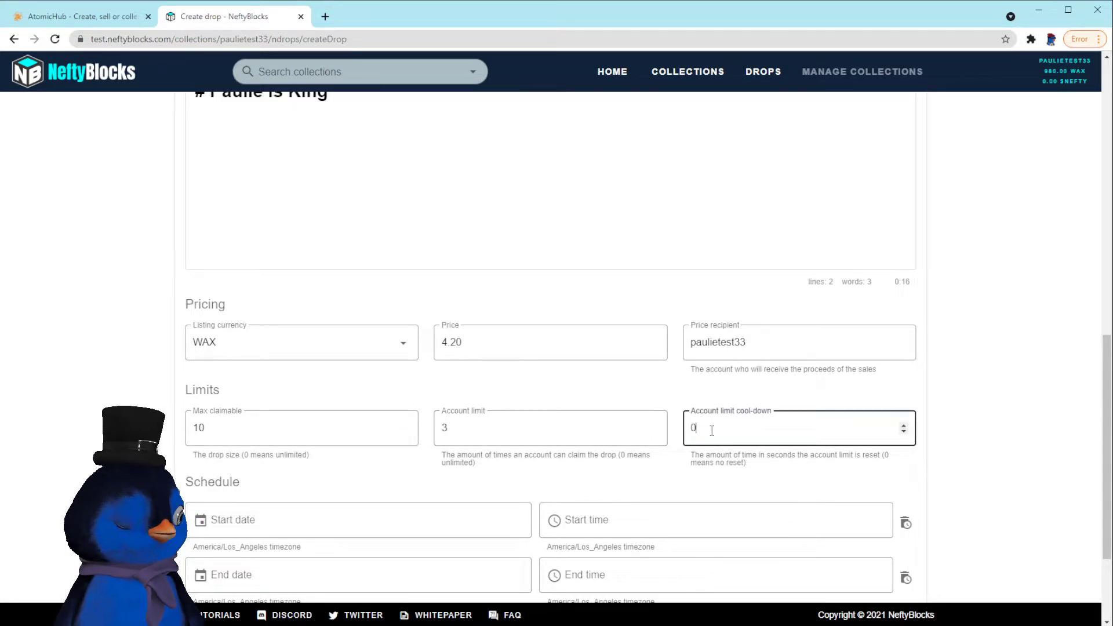
drag(713, 430, 672, 434)
drag(467, 429, 439, 429)
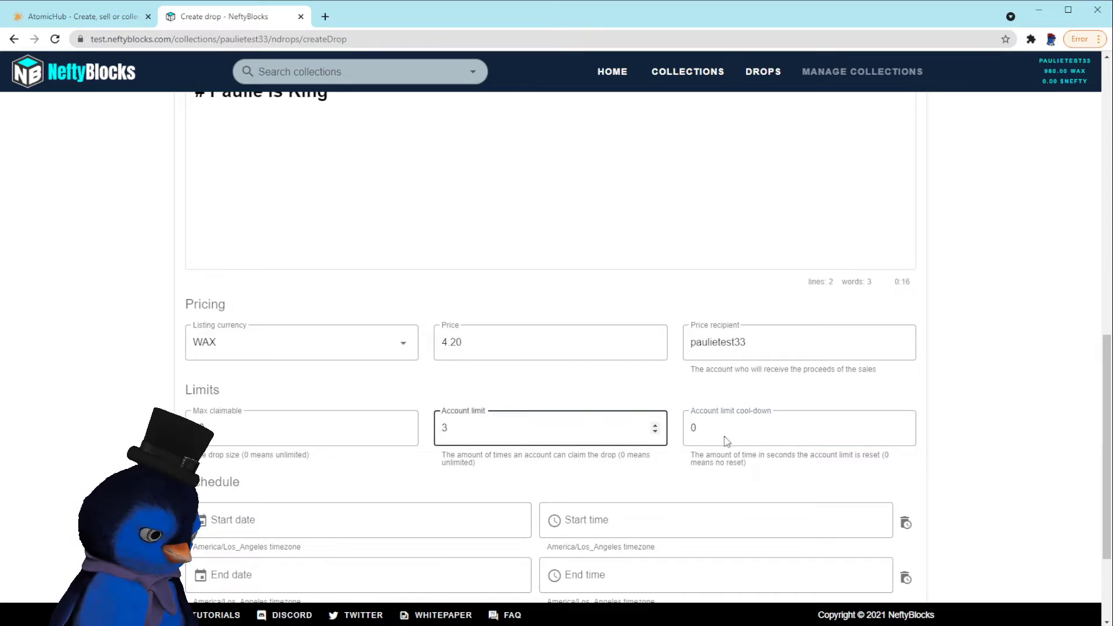
drag(727, 440, 673, 435)
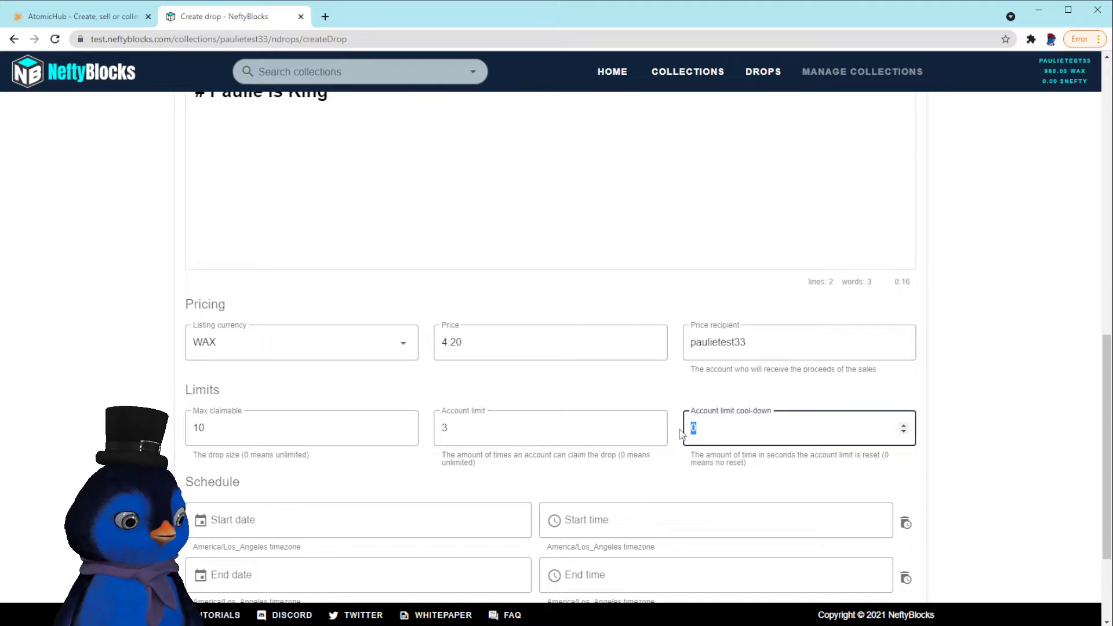
Review the start date, timezone note and secure drop explanation on the form
scroll(760, 445, down, 2)
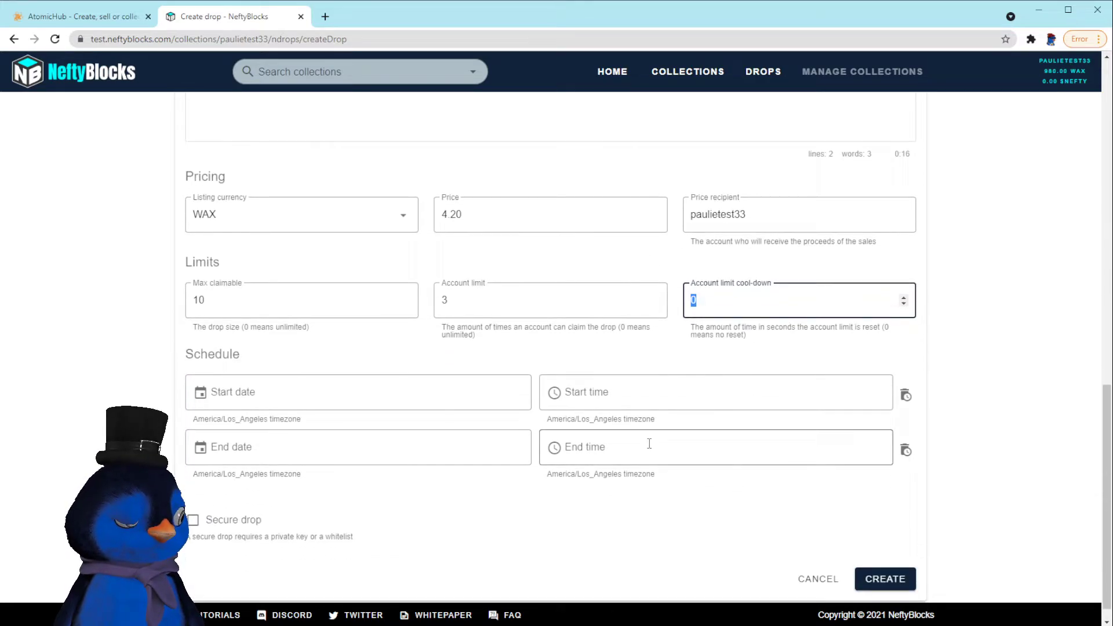
click(200, 397)
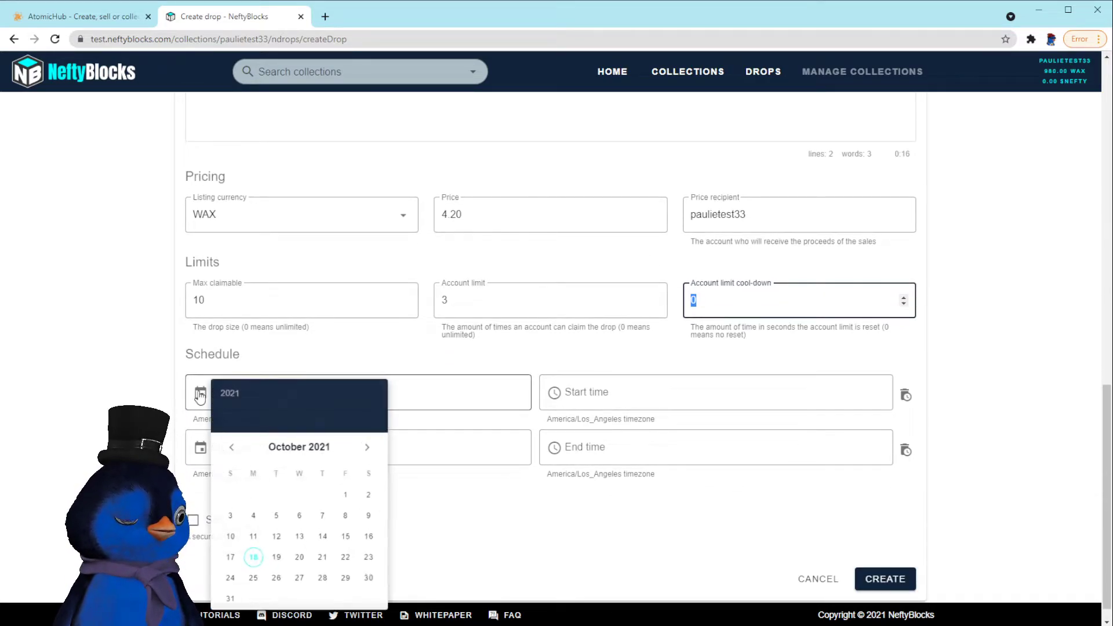
click(510, 391)
drag(549, 419, 686, 421)
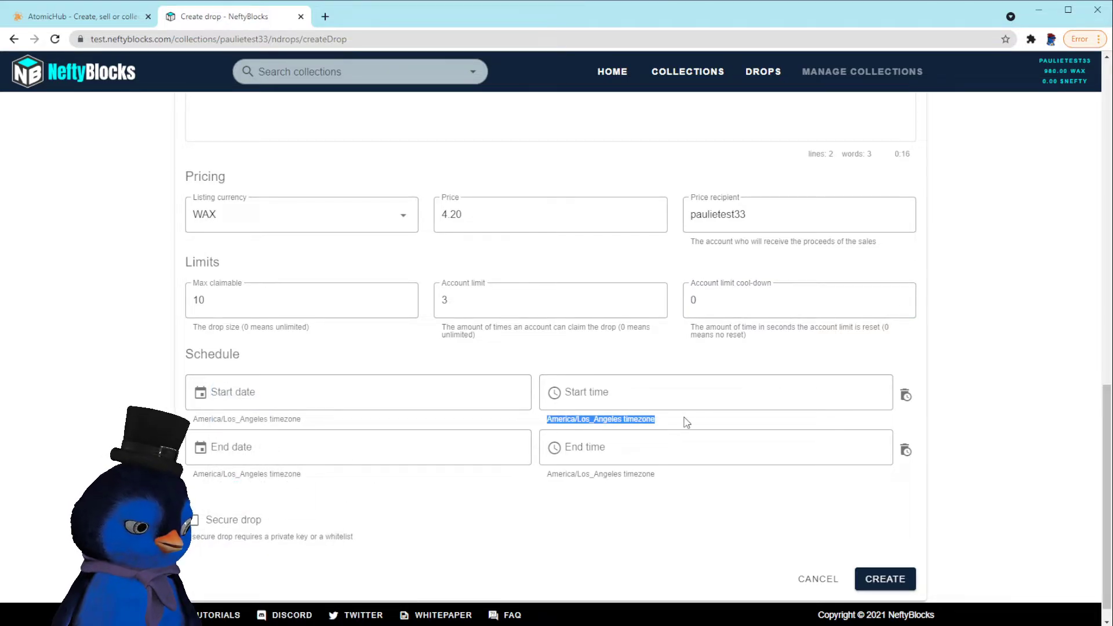
click(564, 418)
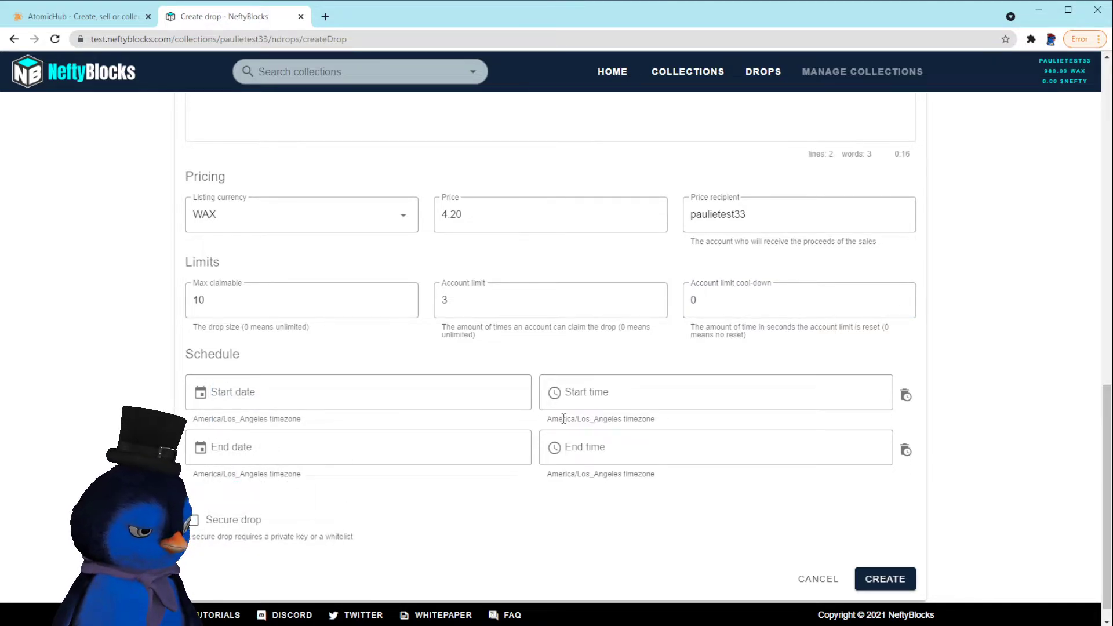
drag(548, 421, 670, 423)
click(415, 420)
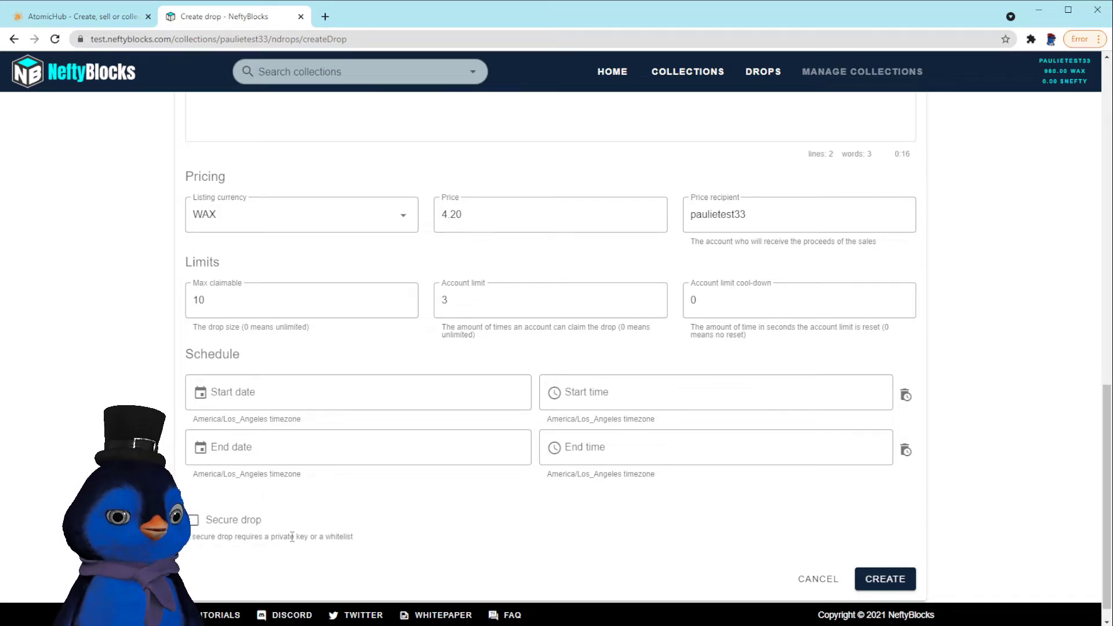
drag(272, 537, 334, 537)
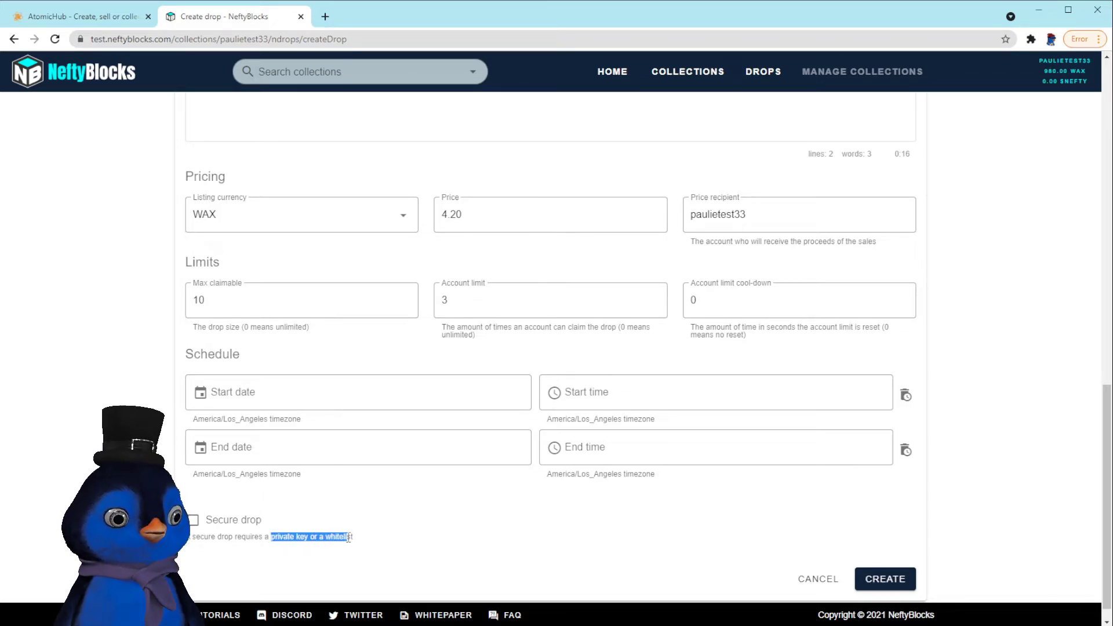
click(346, 538)
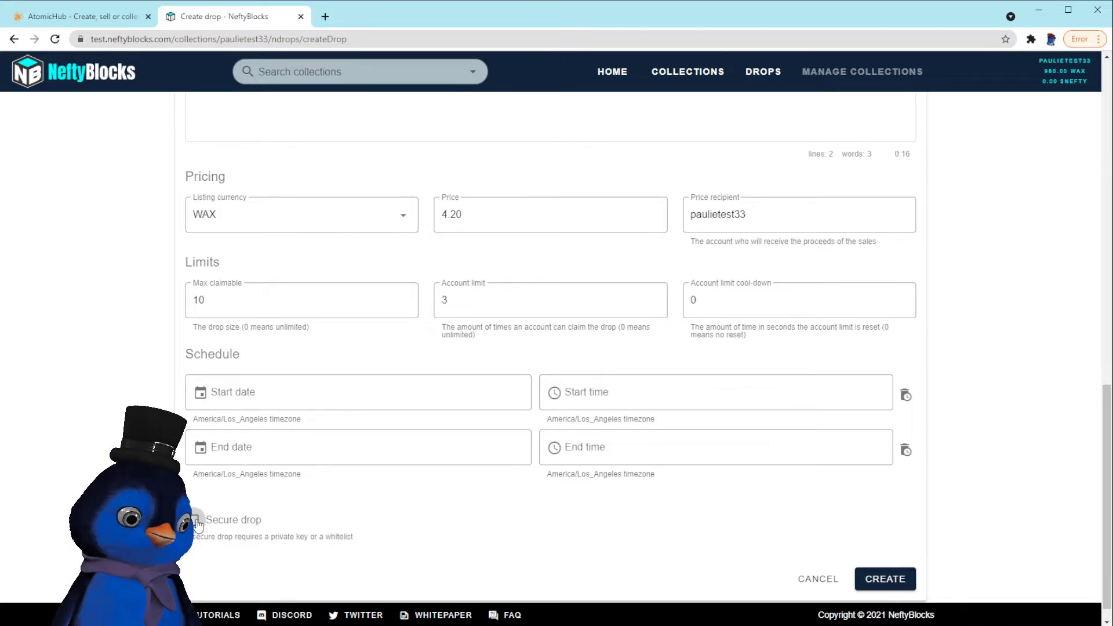
Create the Paulie is King drop and open its drop 513 page in a new tab
click(887, 575)
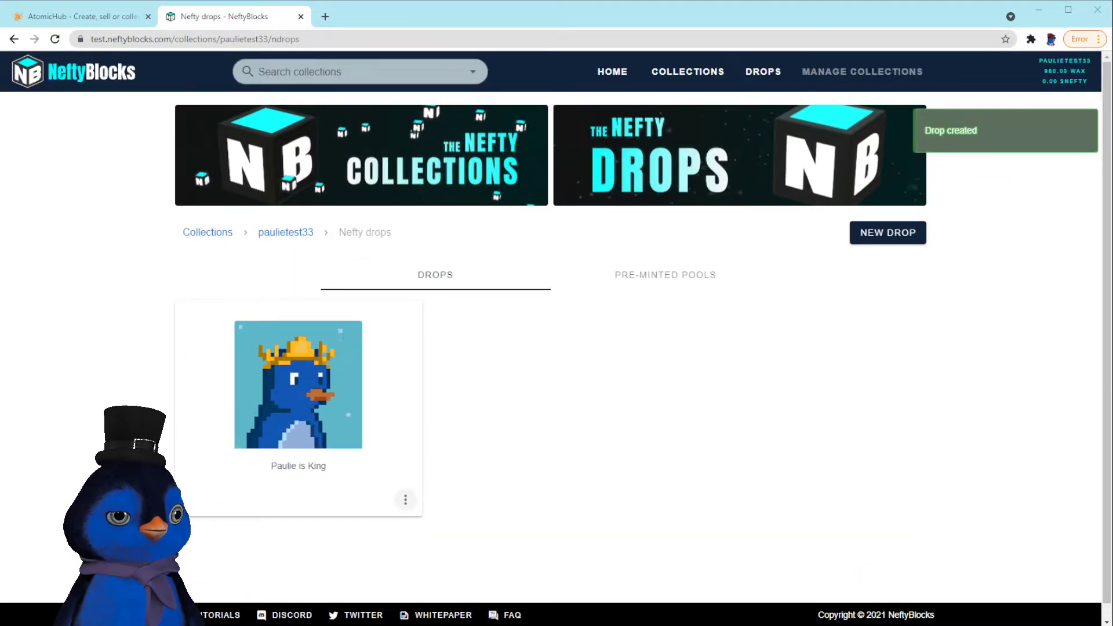
click(405, 500)
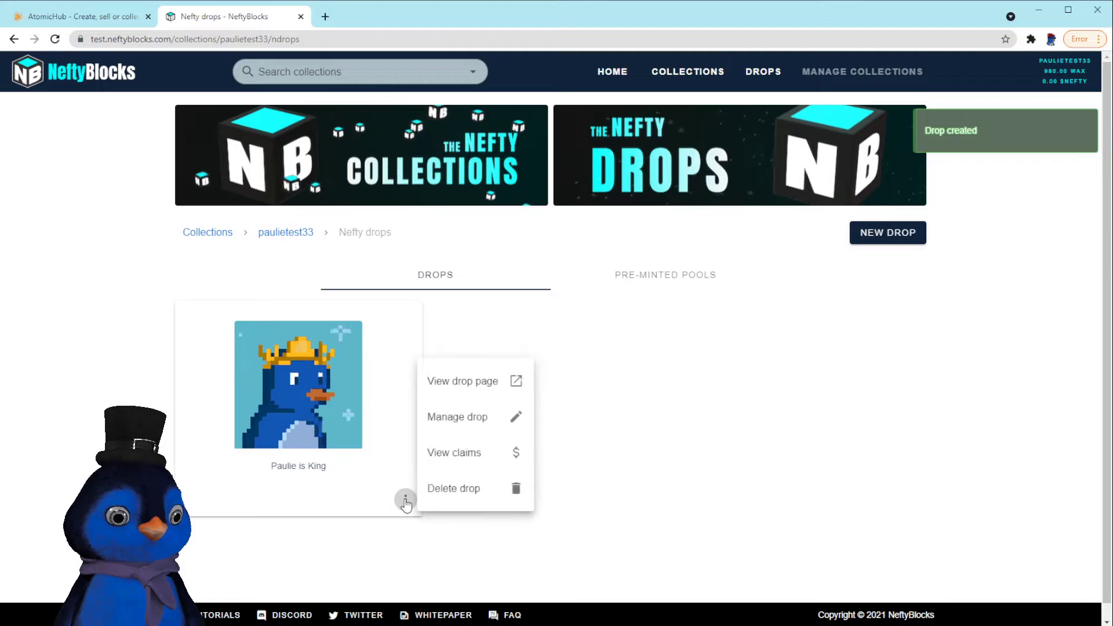
click(462, 385)
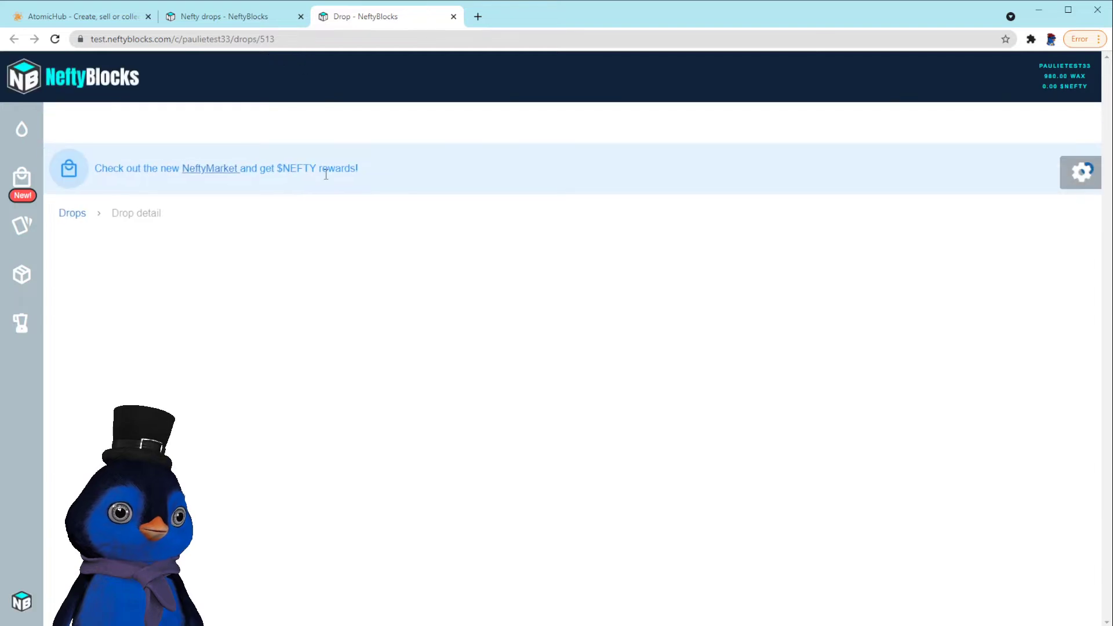
Buy one Paulie is King for 4.20 WAX on the drop 513 page
scroll(727, 427, down, 3)
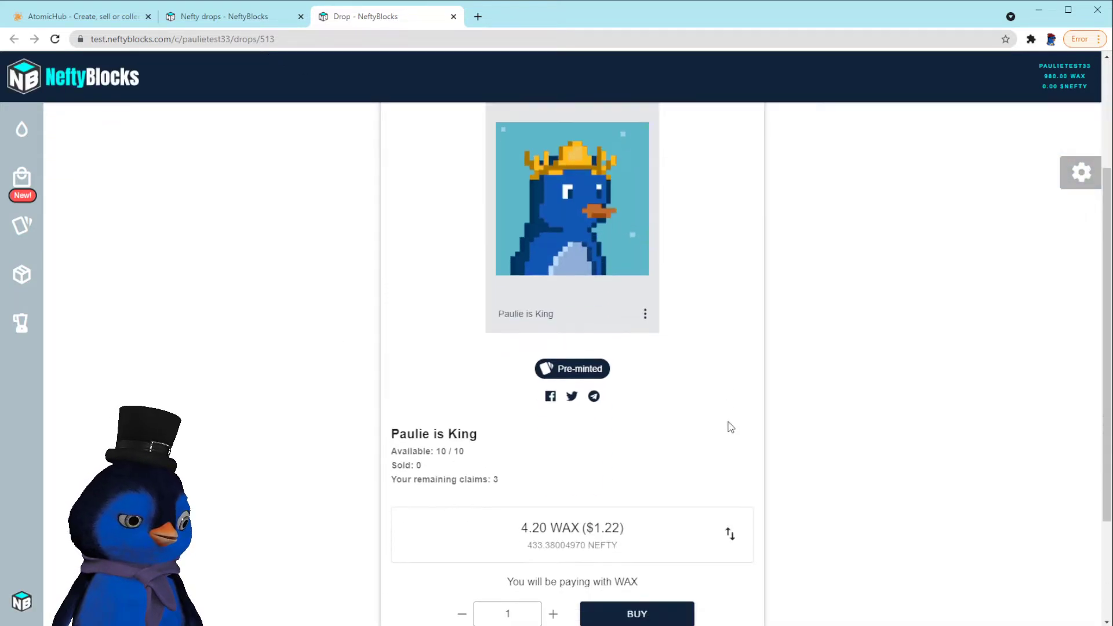
scroll(798, 419, down, 3)
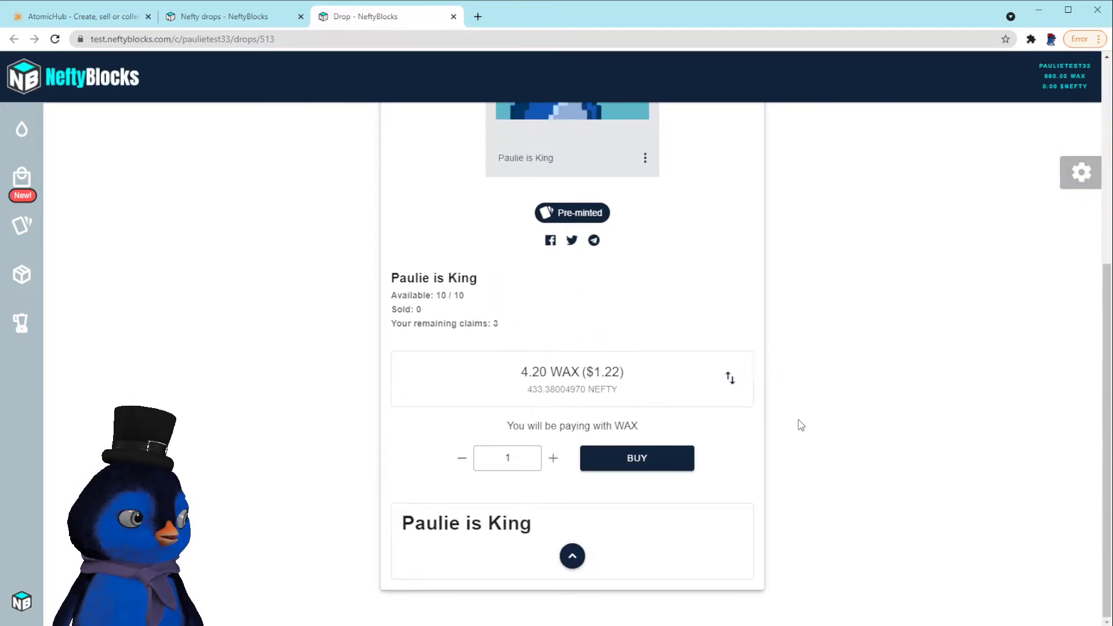
scroll(798, 420, up, 6)
scroll(798, 420, down, 6)
scroll(797, 421, up, 3)
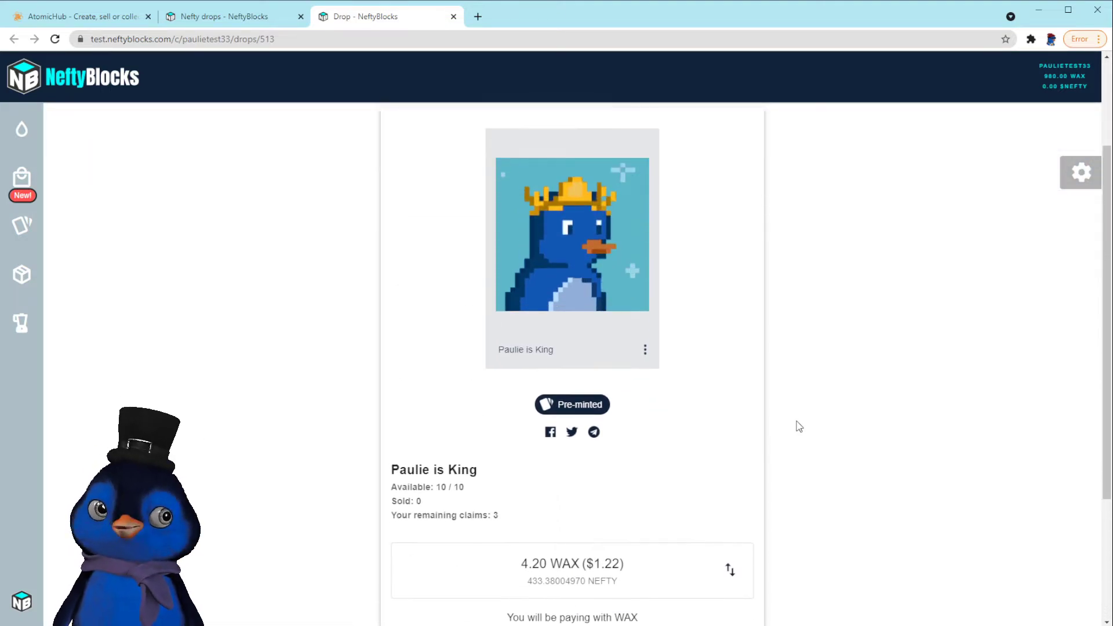
scroll(798, 425, down, 3)
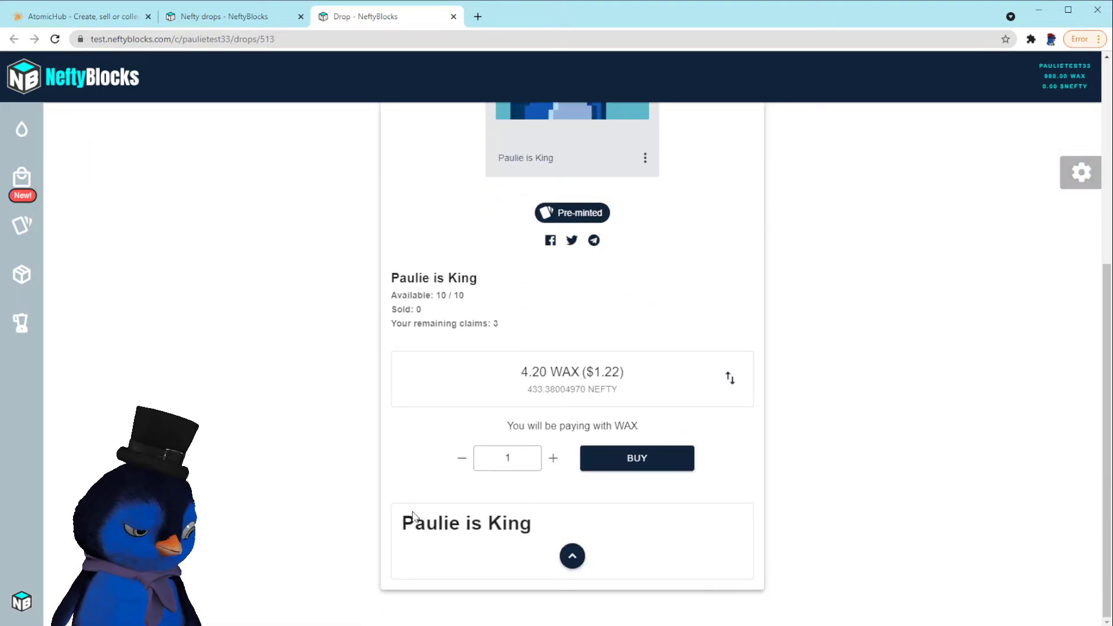
scroll(414, 514, up, 3)
scroll(449, 435, down, 3)
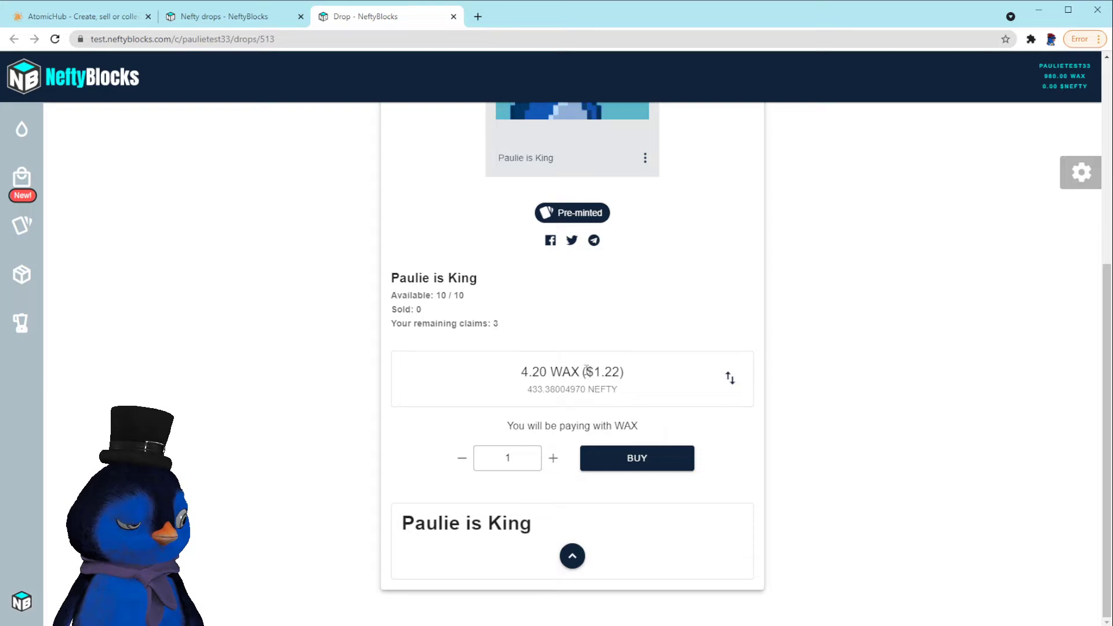
drag(517, 376, 629, 379)
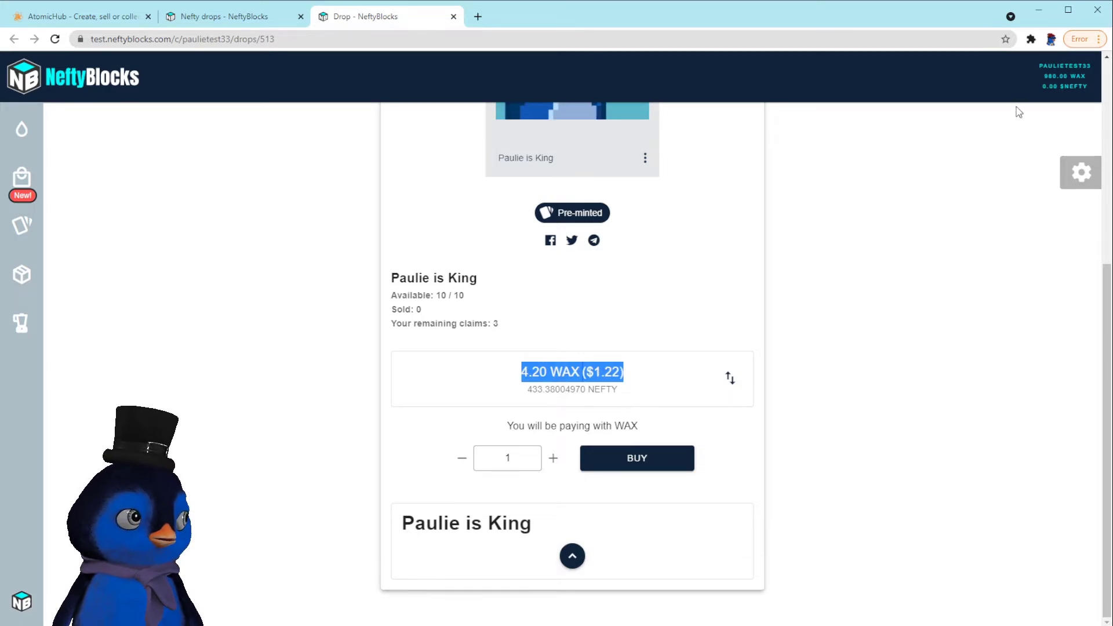
scroll(798, 475, up, 1)
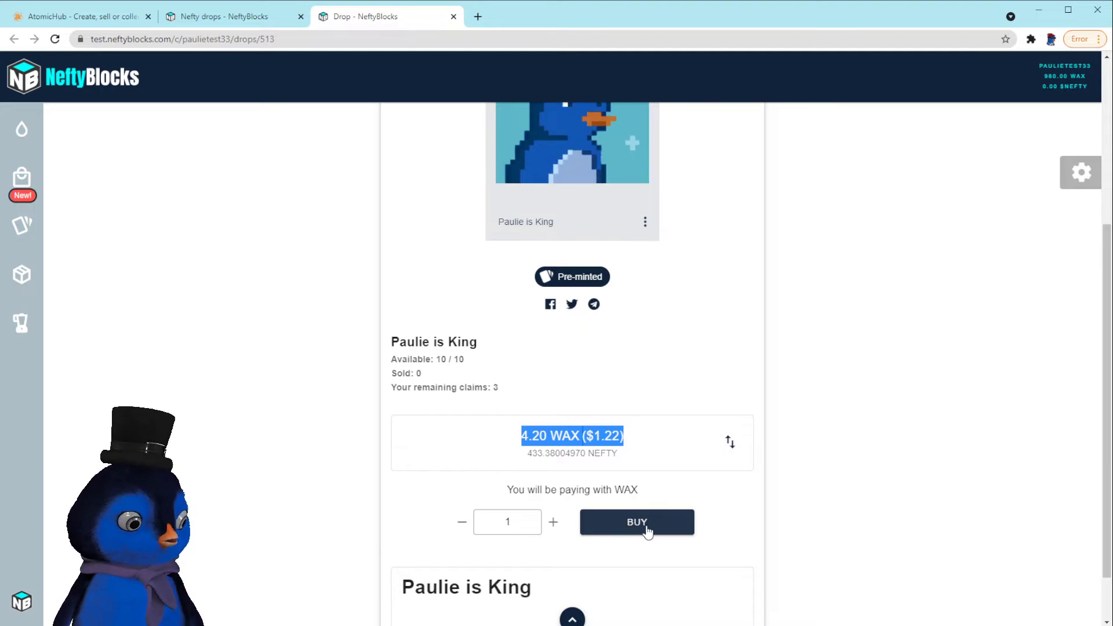
click(647, 529)
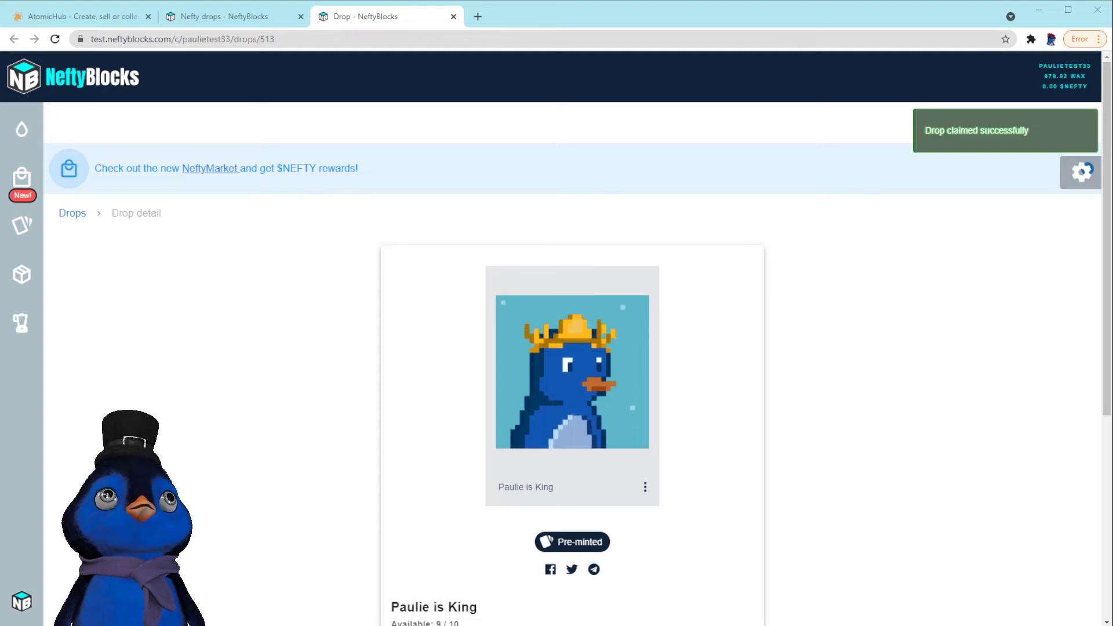
Confirm Paulie is King #4 appears in the AtomicHub inventory
click(58, 16)
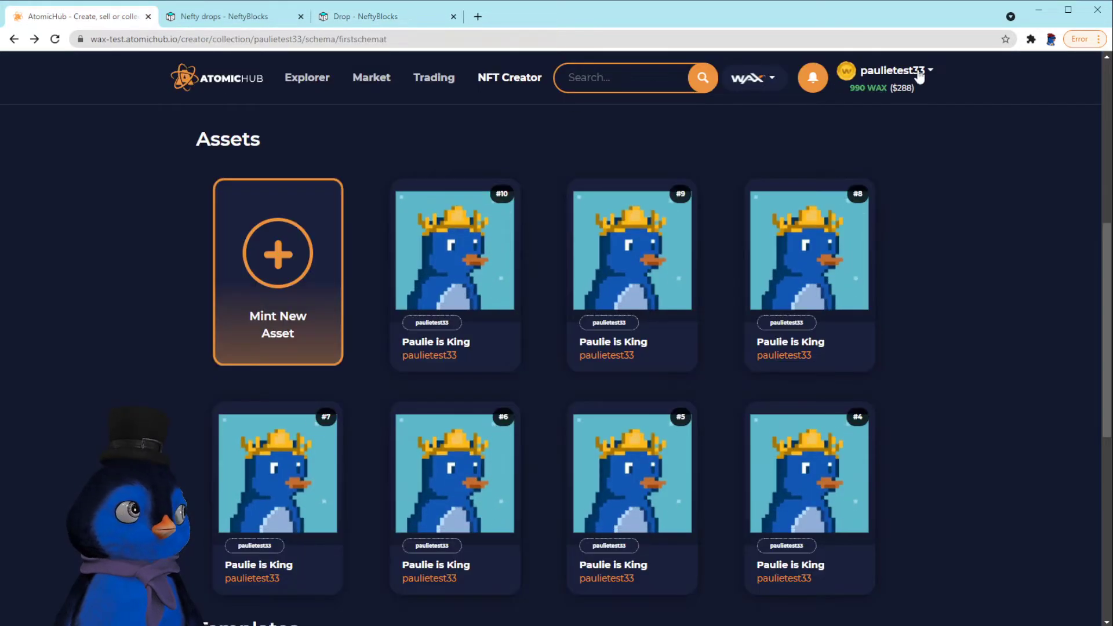
click(893, 72)
click(881, 100)
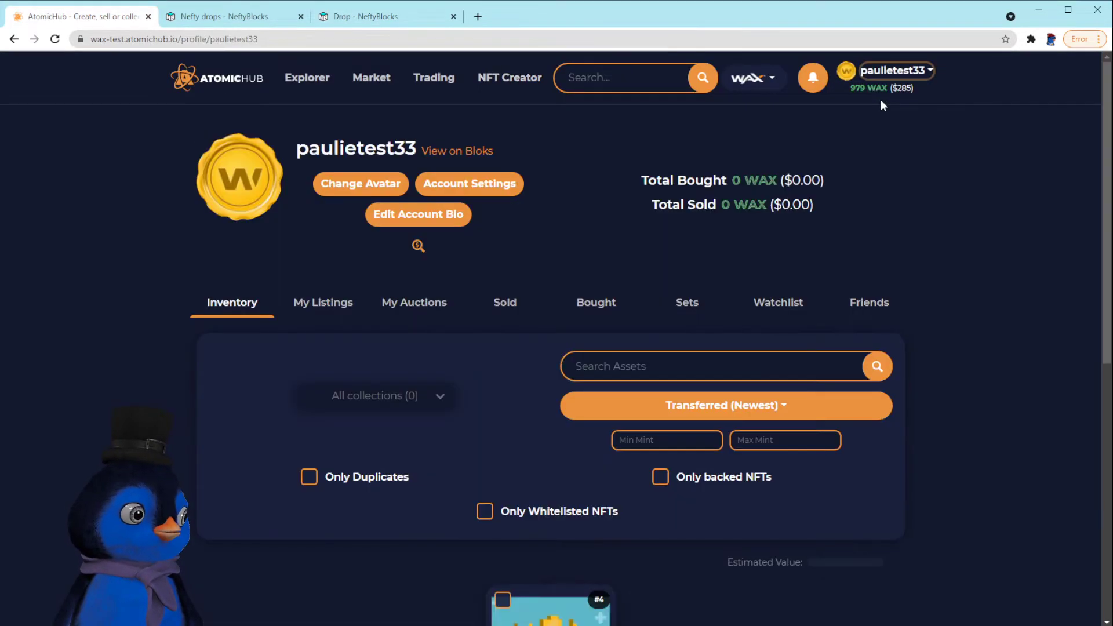
scroll(528, 398, down, 7)
mouse_move(564, 294)
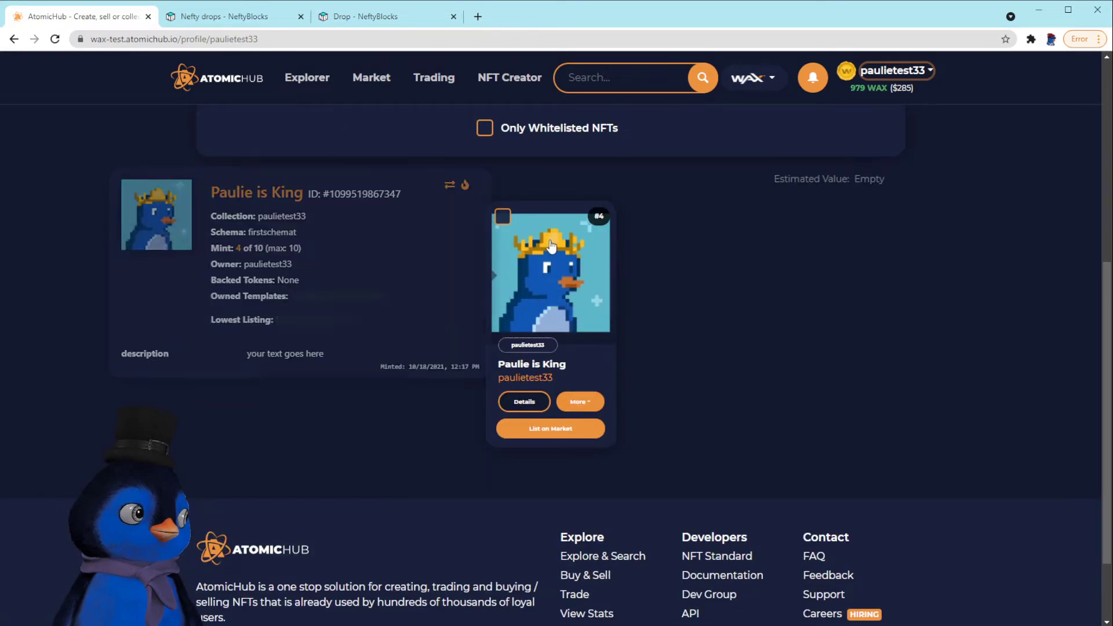
scroll(555, 481, up, 4)
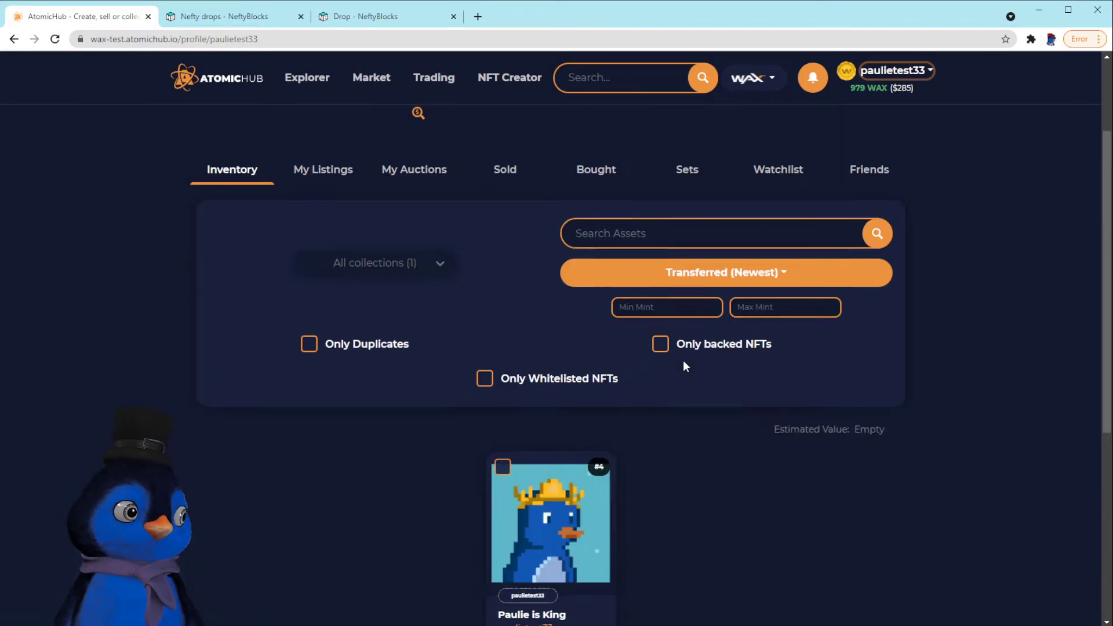
scroll(555, 480, down, 2)
scroll(563, 472, up, 5)
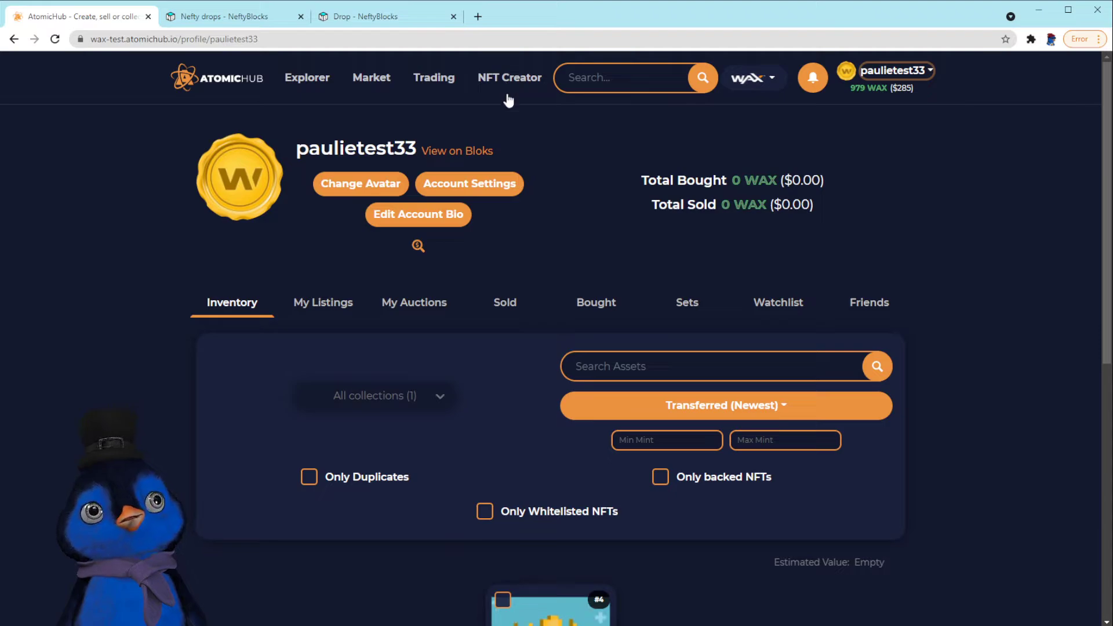
Open the collection from NFT Creator and view the firstschemat schema attributes
click(502, 78)
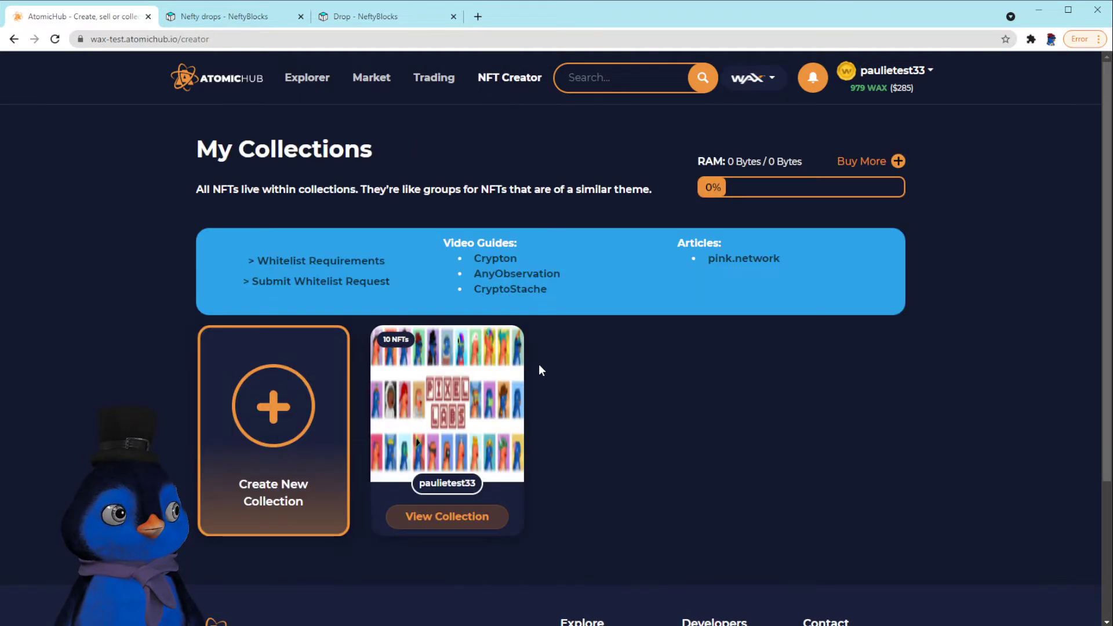
click(457, 522)
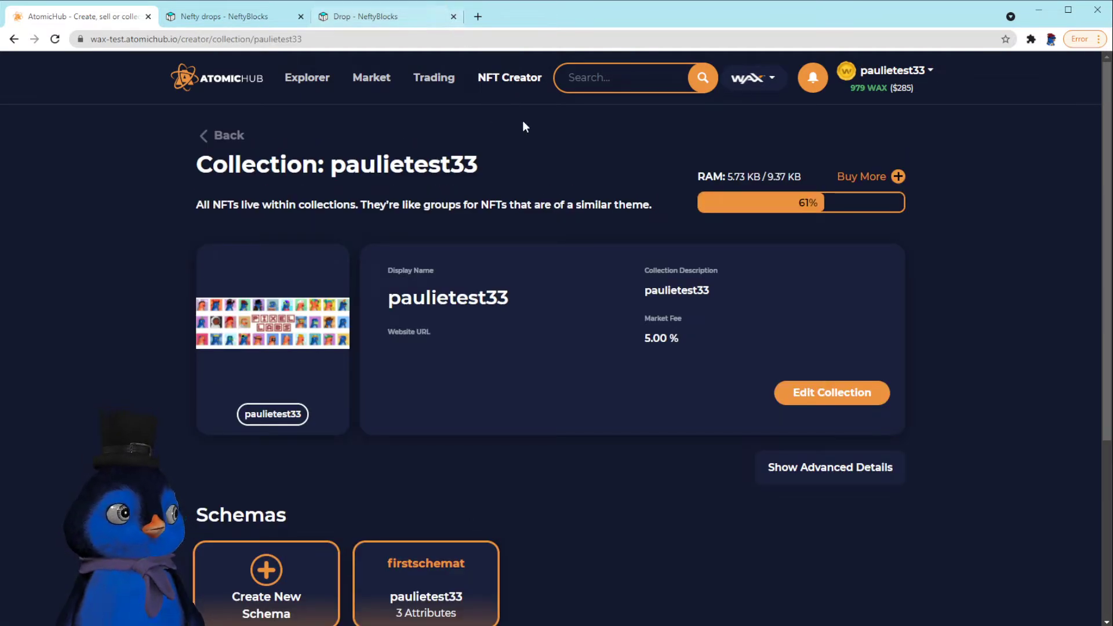
scroll(500, 337, down, 3)
scroll(499, 337, down, 2)
Create the Paulie Beer Goggles template in firstschemat with an image and description 'your text goes here'
click(489, 348)
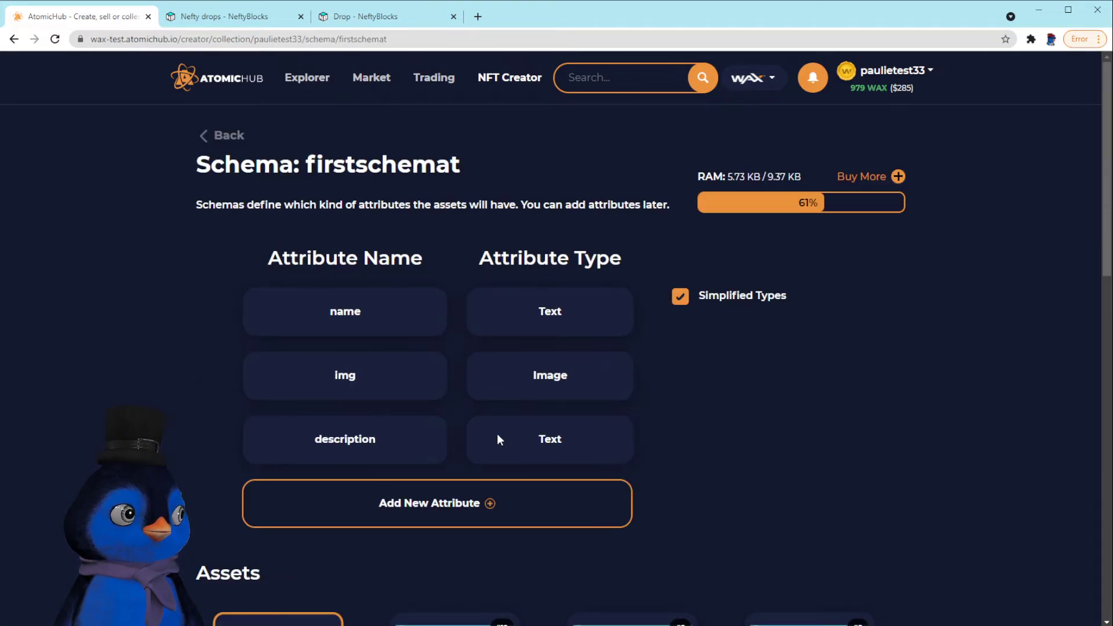
scroll(497, 436, down, 5)
scroll(493, 420, down, 10)
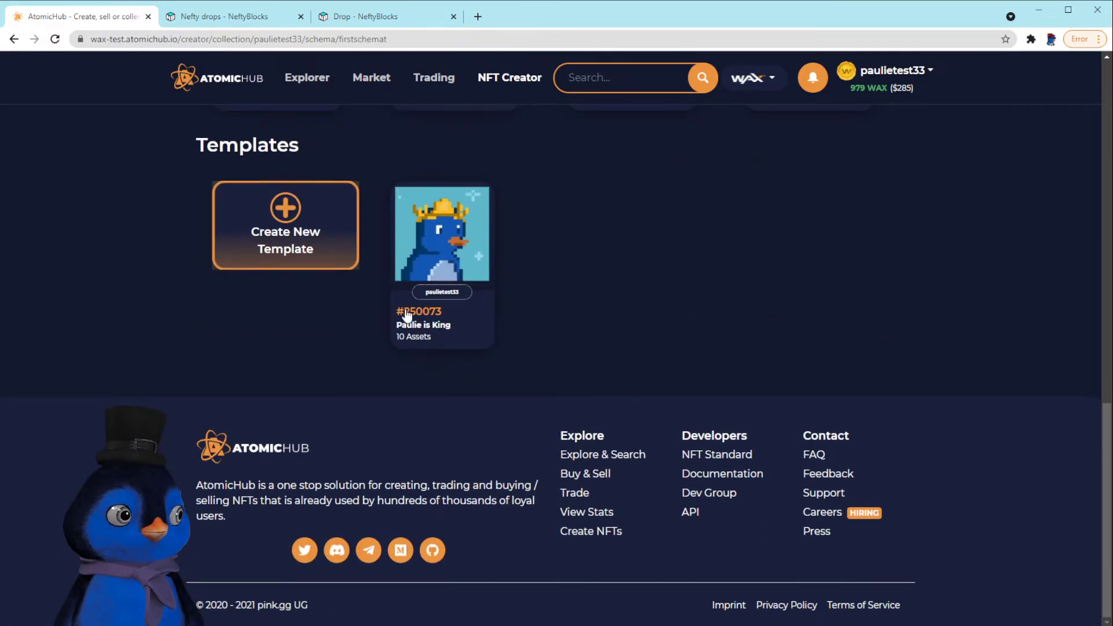
click(300, 250)
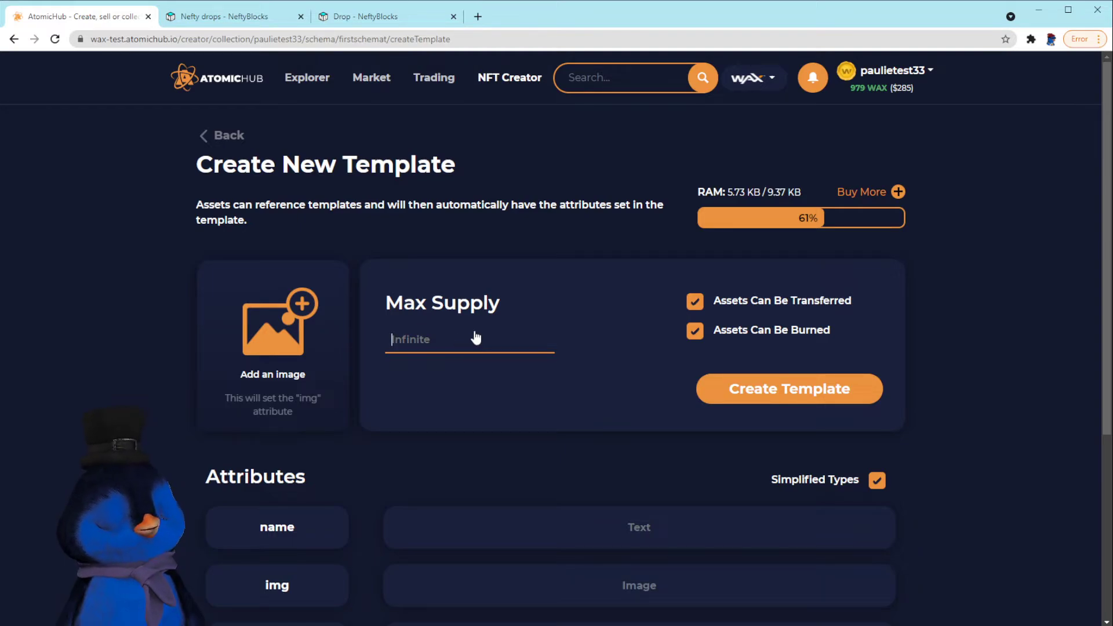
text(10)
click(265, 372)
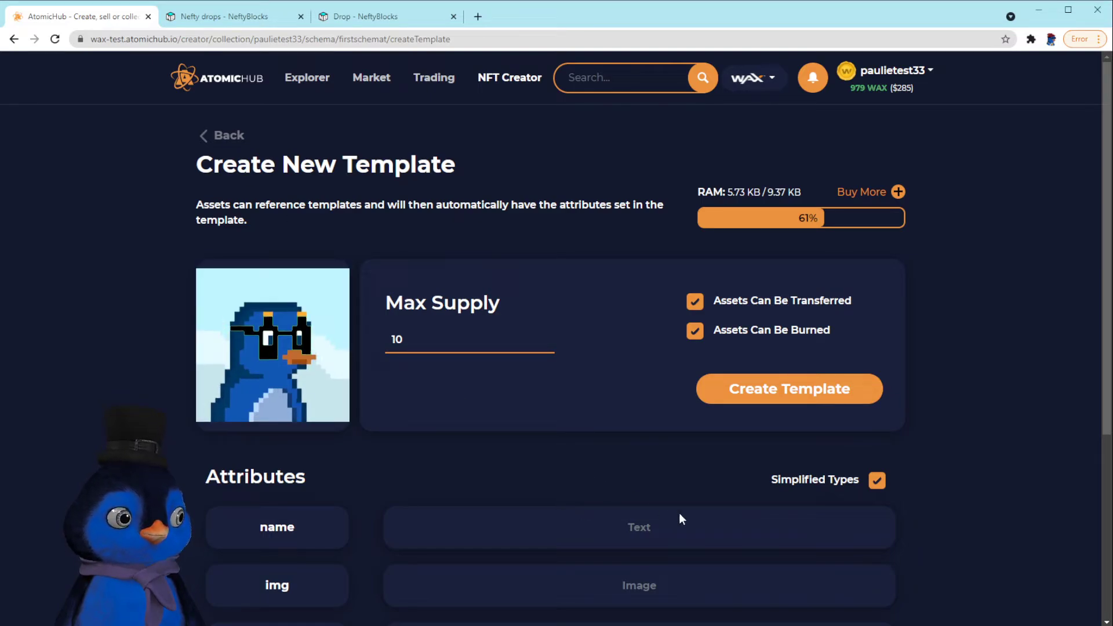
text(Pa)
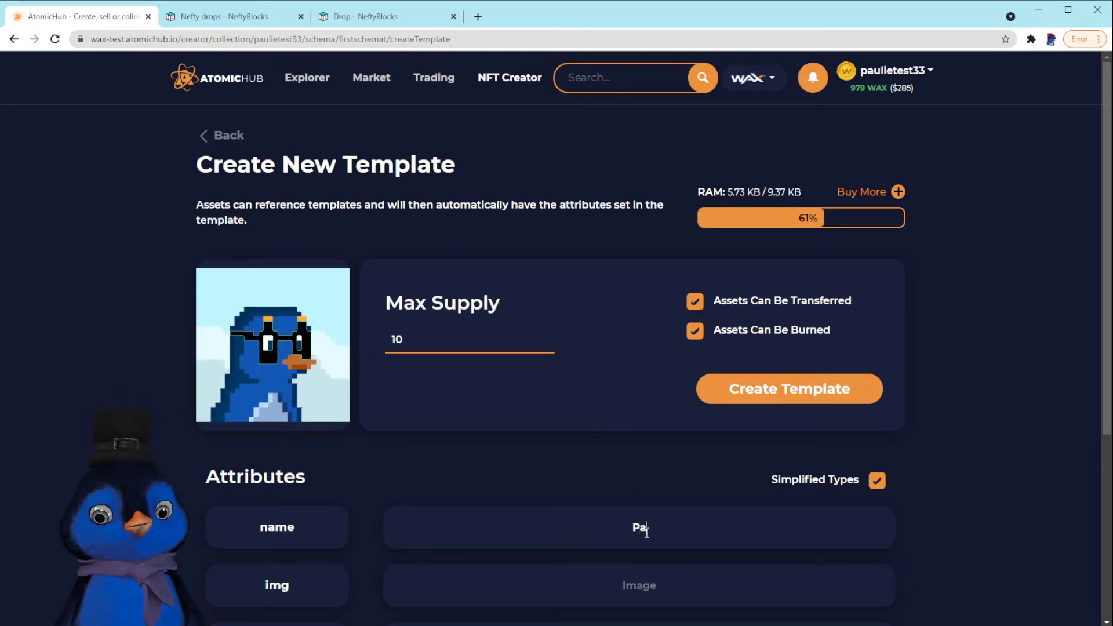
text(ulie Beer Goggles)
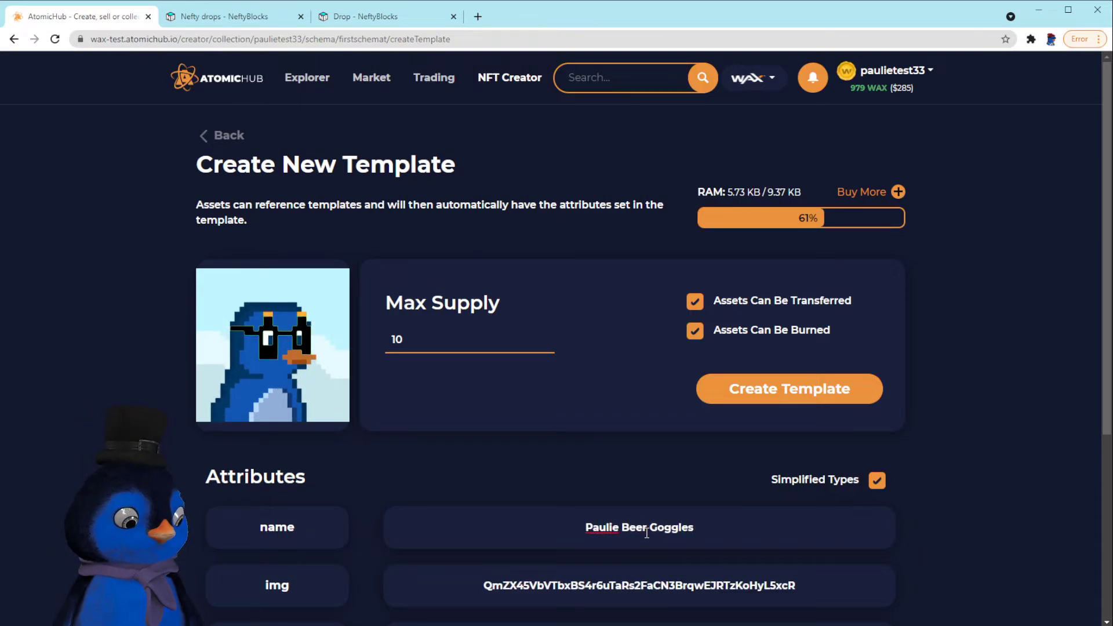
scroll(646, 532, down, 2)
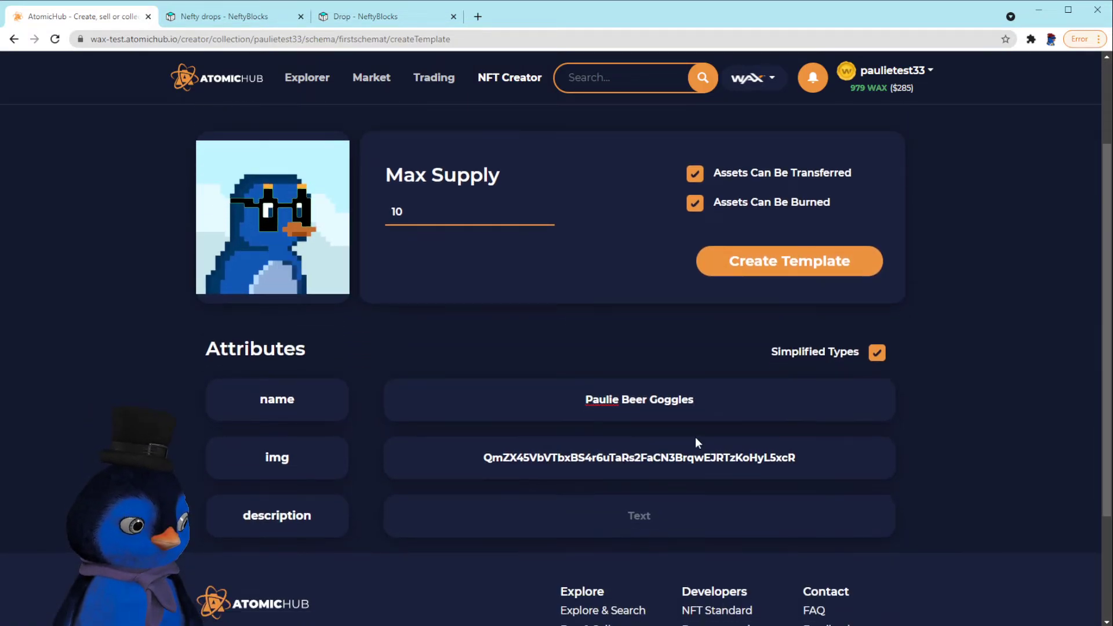
click(650, 515)
text(you)
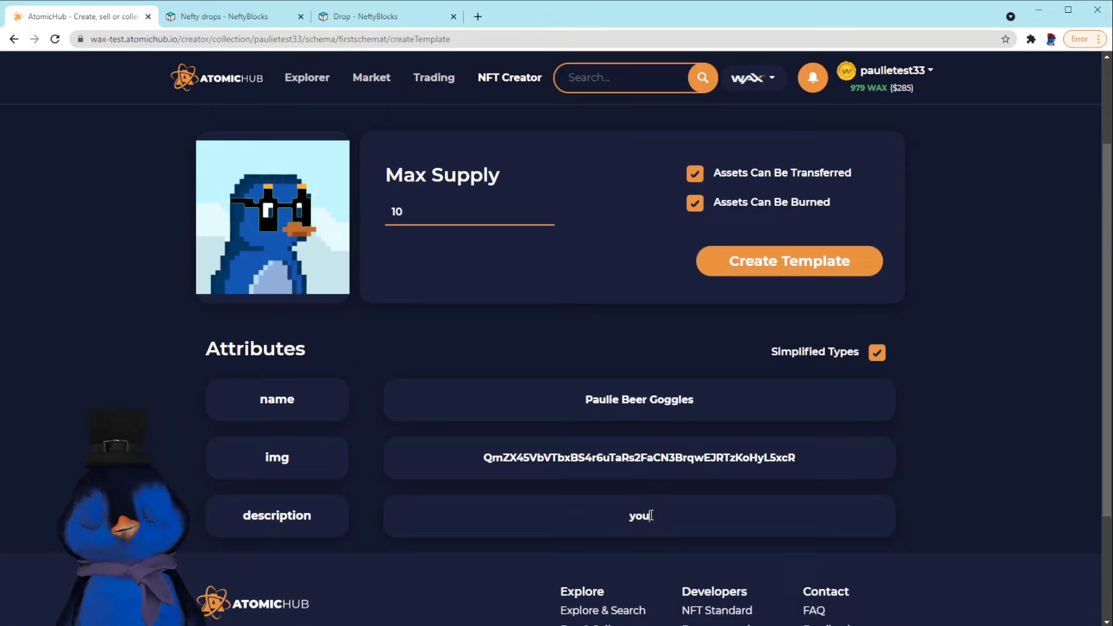
text(r text goes here)
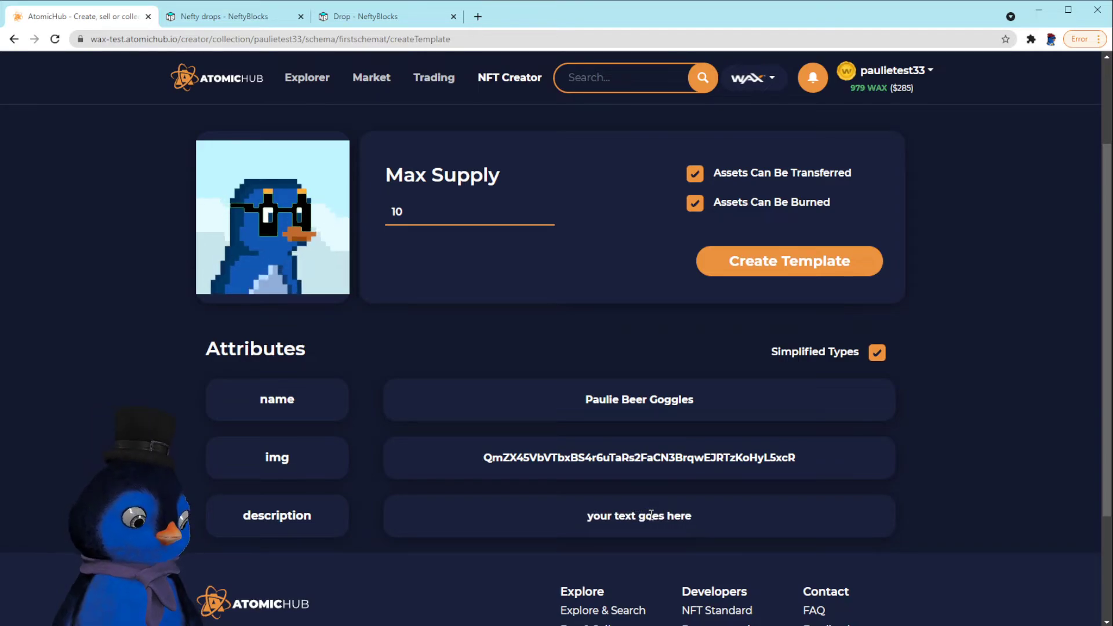
click(791, 267)
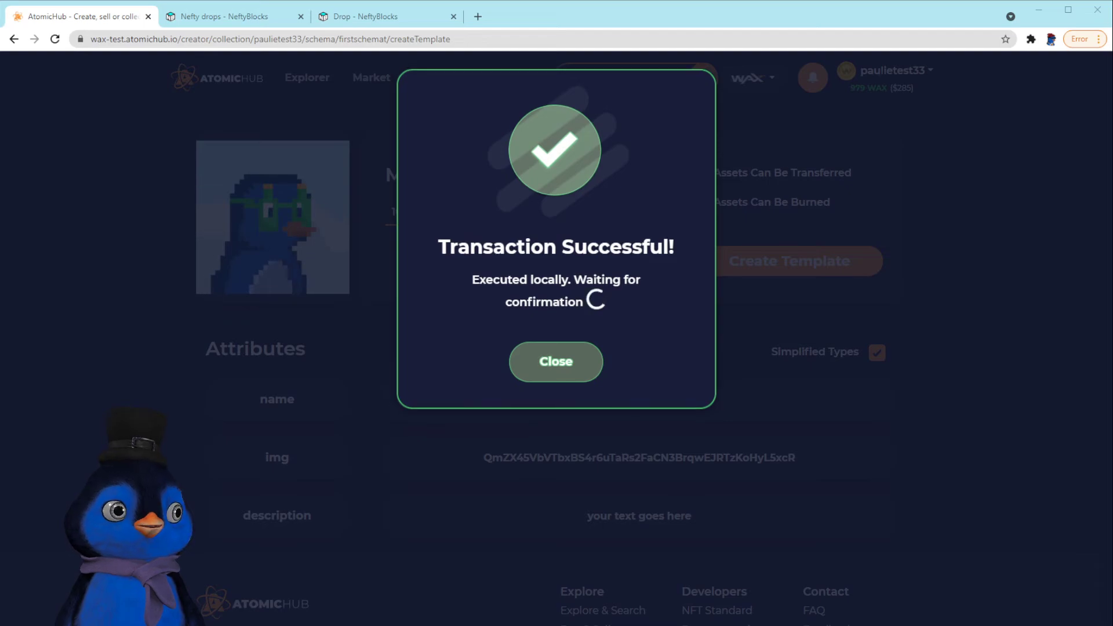
Check template #250074 has 0 assets, then return to NeftyBlocks drops and close the extra tab
click(556, 365)
scroll(487, 439, up, 2)
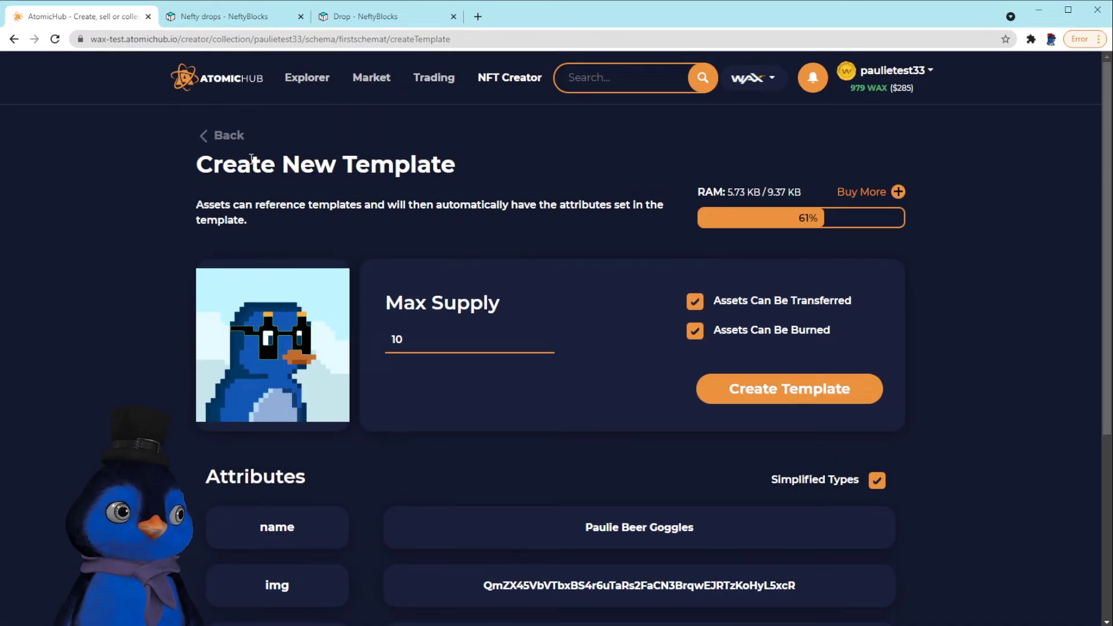
click(219, 137)
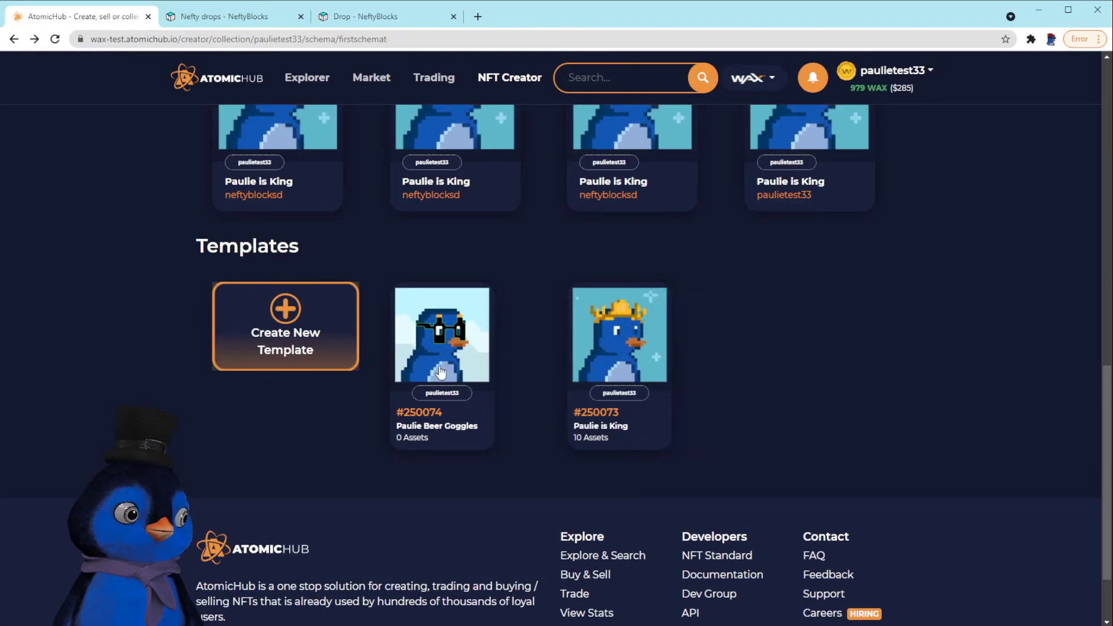
mouse_move(449, 362)
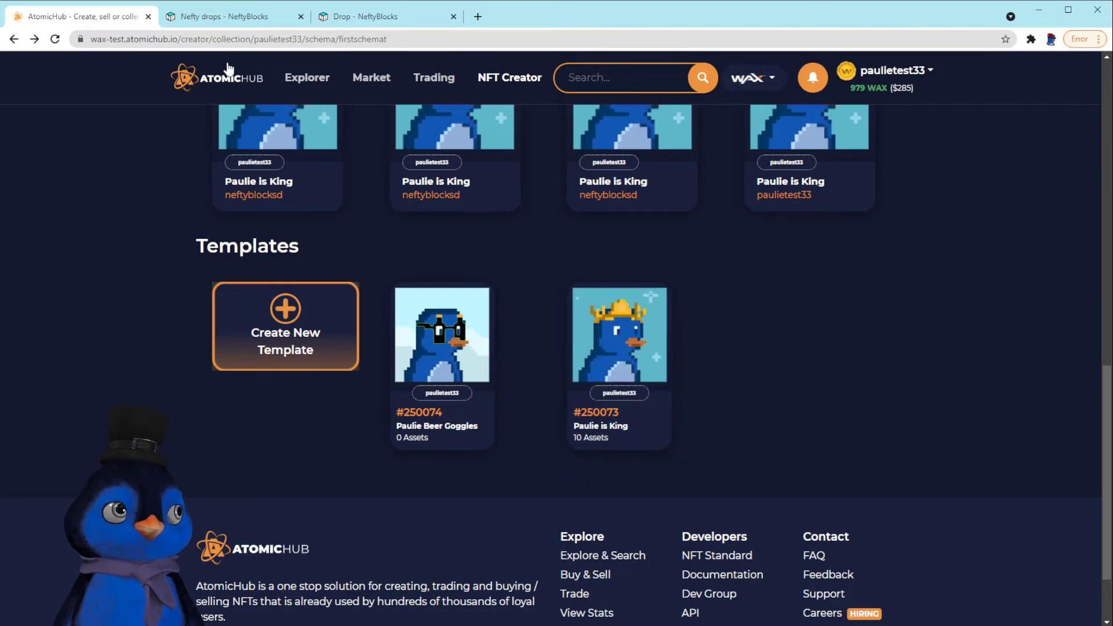
click(232, 17)
click(453, 16)
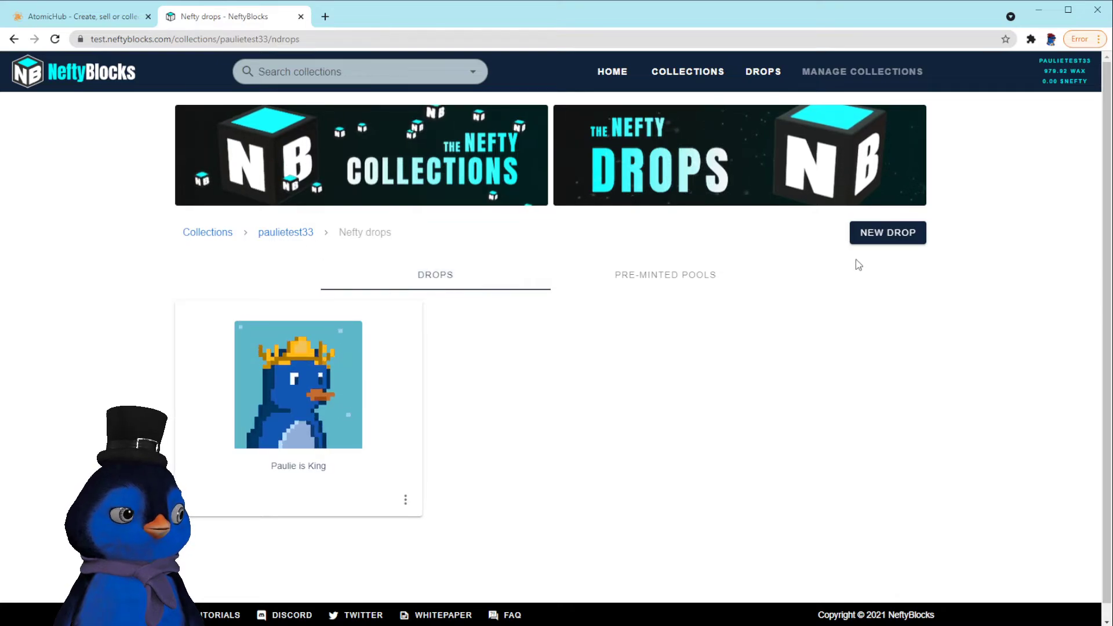
Start a new drop and add the Paulie Beer Goggles template #250074 from schema firstschemat
click(902, 237)
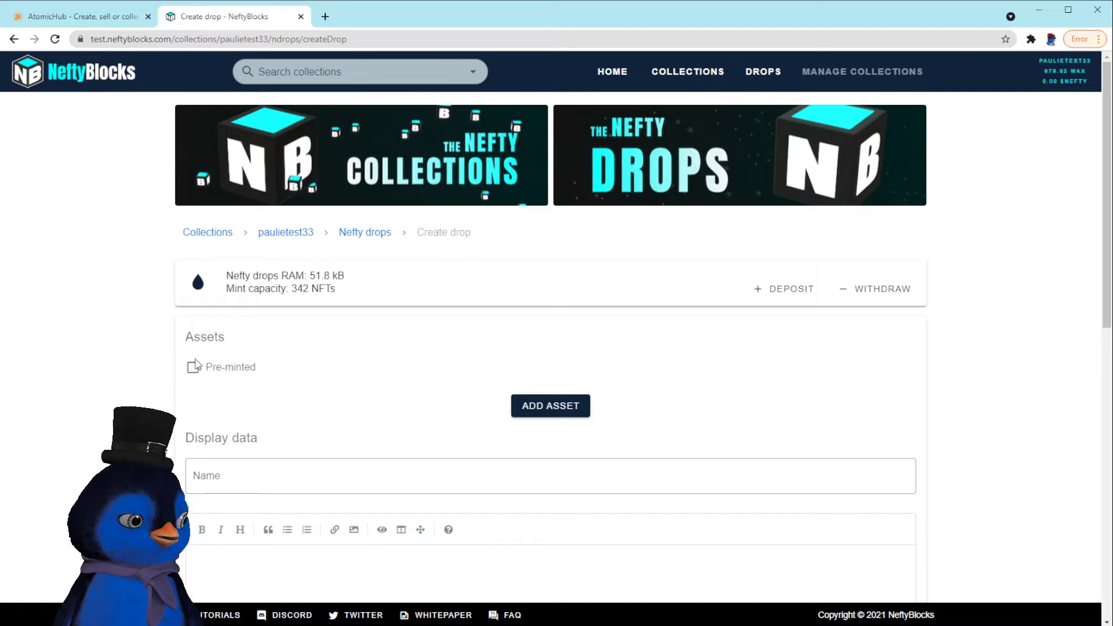
click(543, 412)
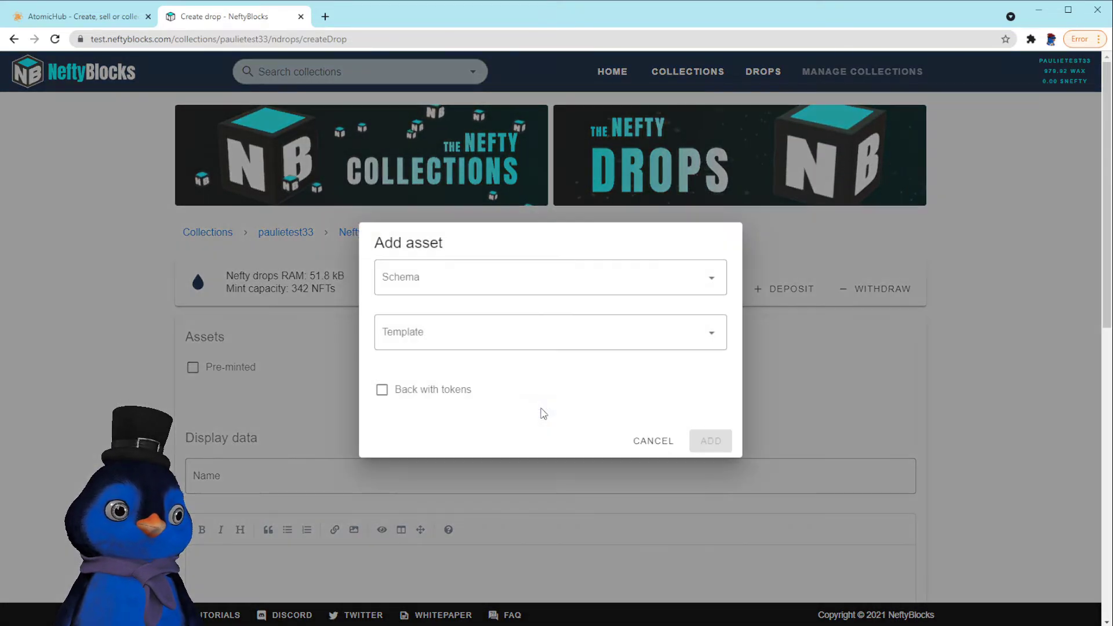
click(471, 278)
click(457, 313)
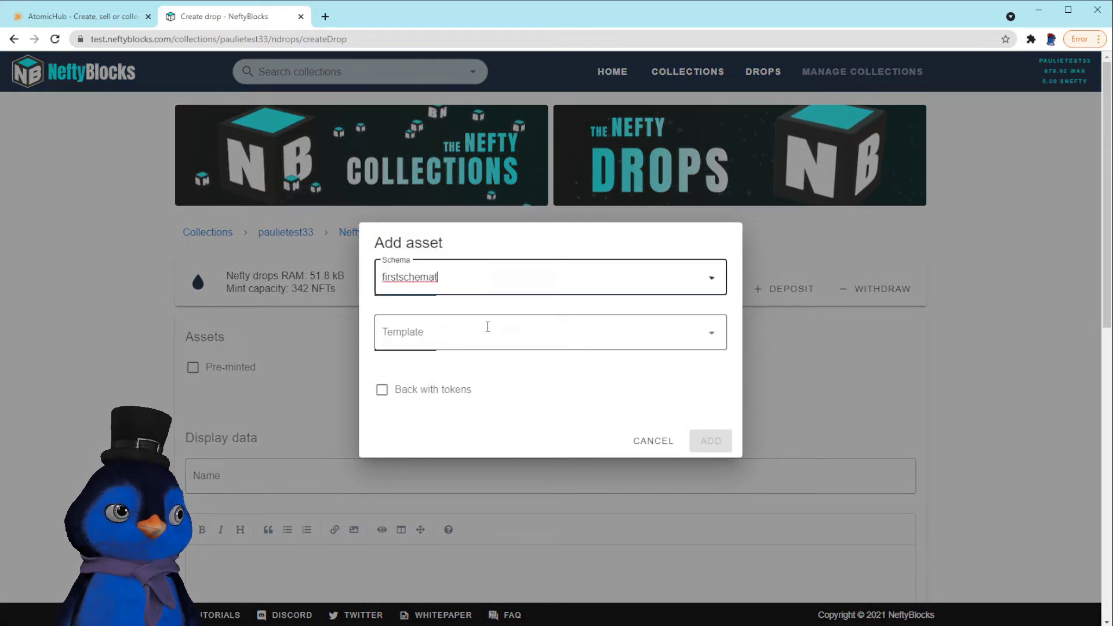
click(531, 333)
click(514, 374)
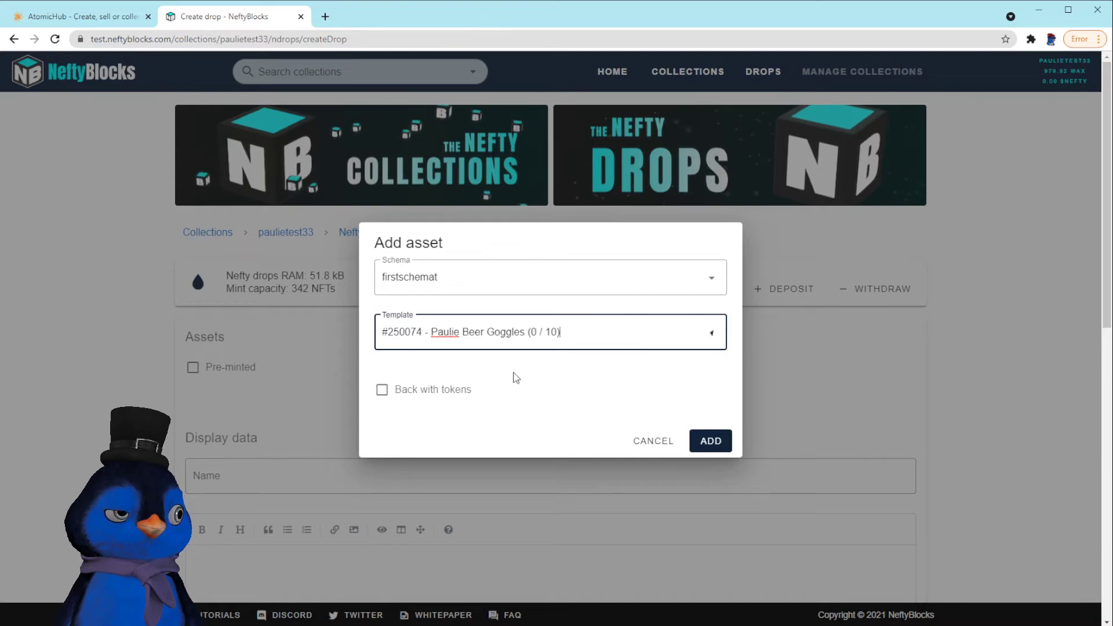
click(710, 441)
Name the drop 'Paulie Beer Goggles' and price it at 4.20 WAX, max 10 claims, 3 per account
scroll(754, 504, down, 3)
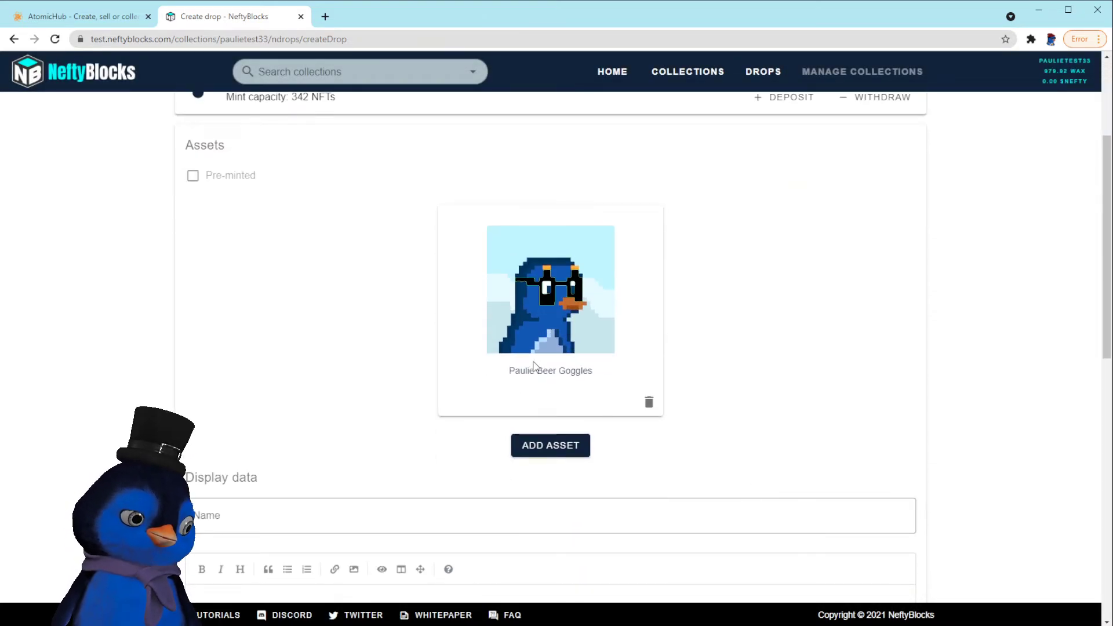
key(ctrl+c)
click(347, 515)
key(ctrl+v)
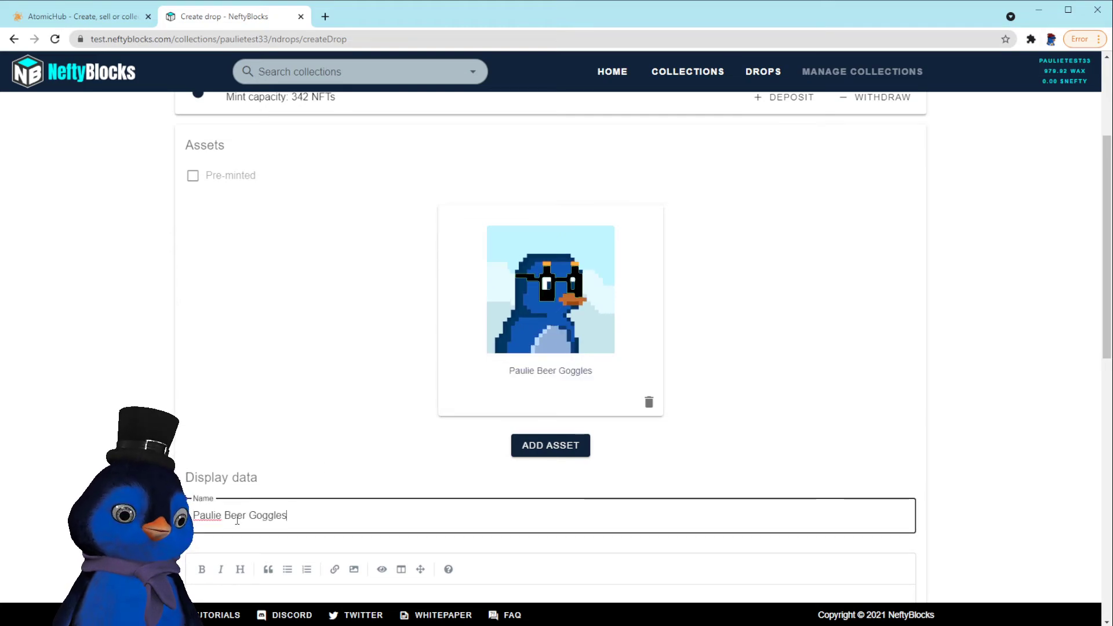
scroll(268, 408, down, 4)
click(268, 408)
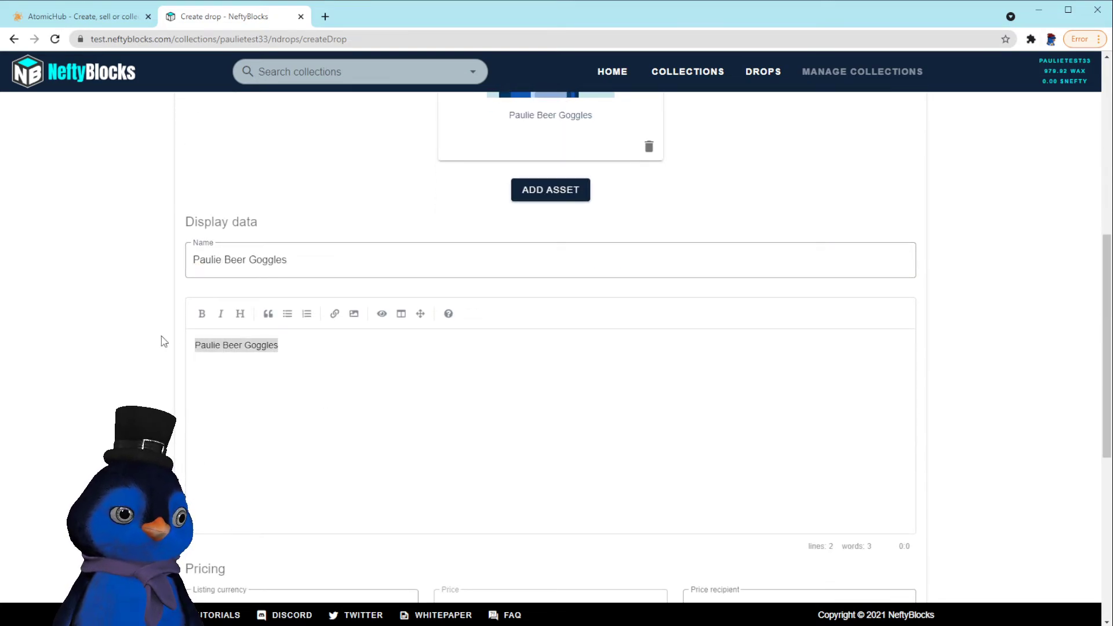
scroll(118, 412, down, 4)
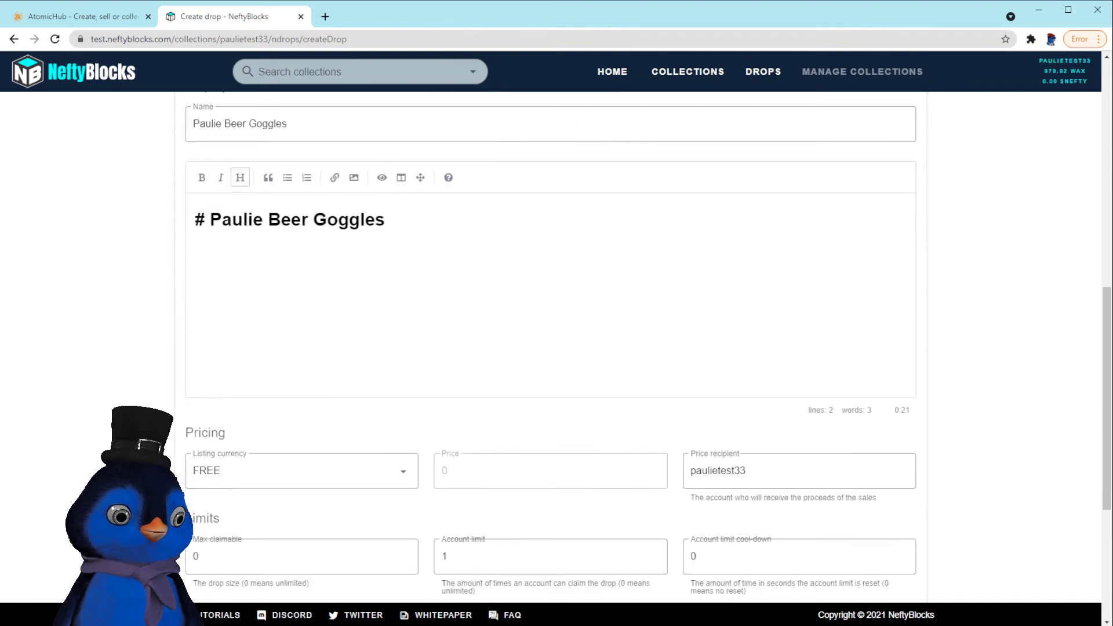
click(295, 364)
click(257, 390)
click(477, 347)
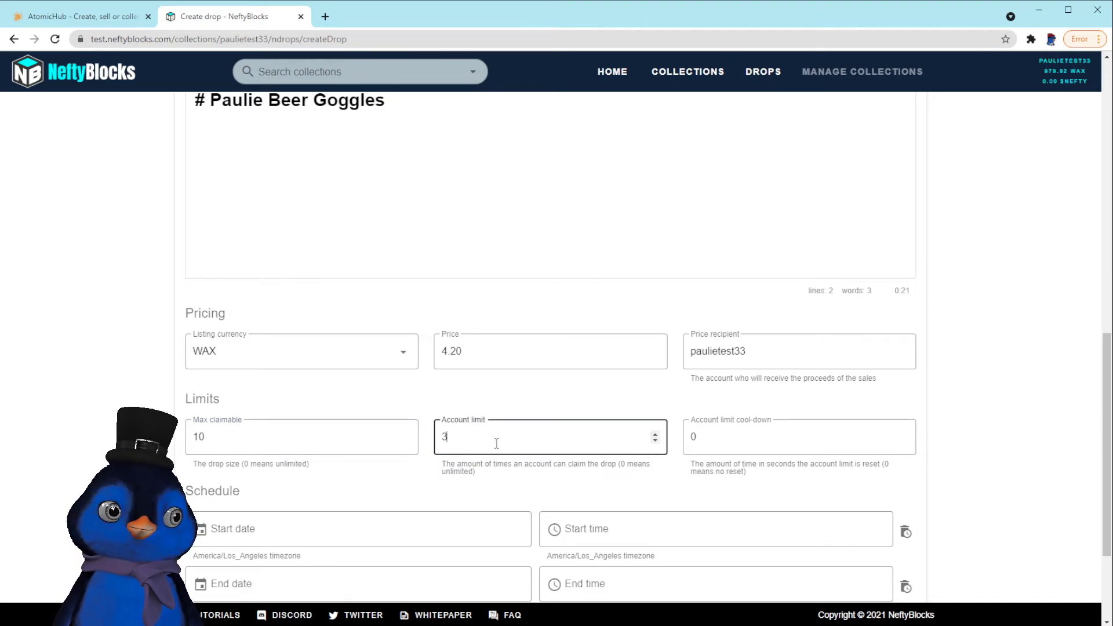
Create the Paulie Beer Goggles drop and sign the transaction
scroll(986, 435, down, 3)
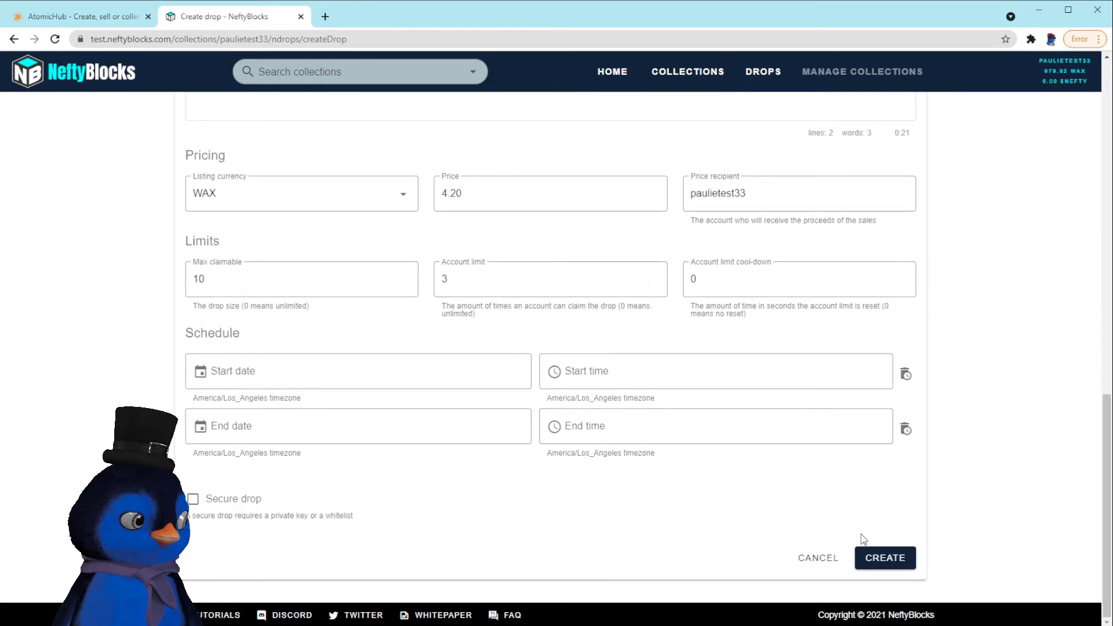
click(885, 558)
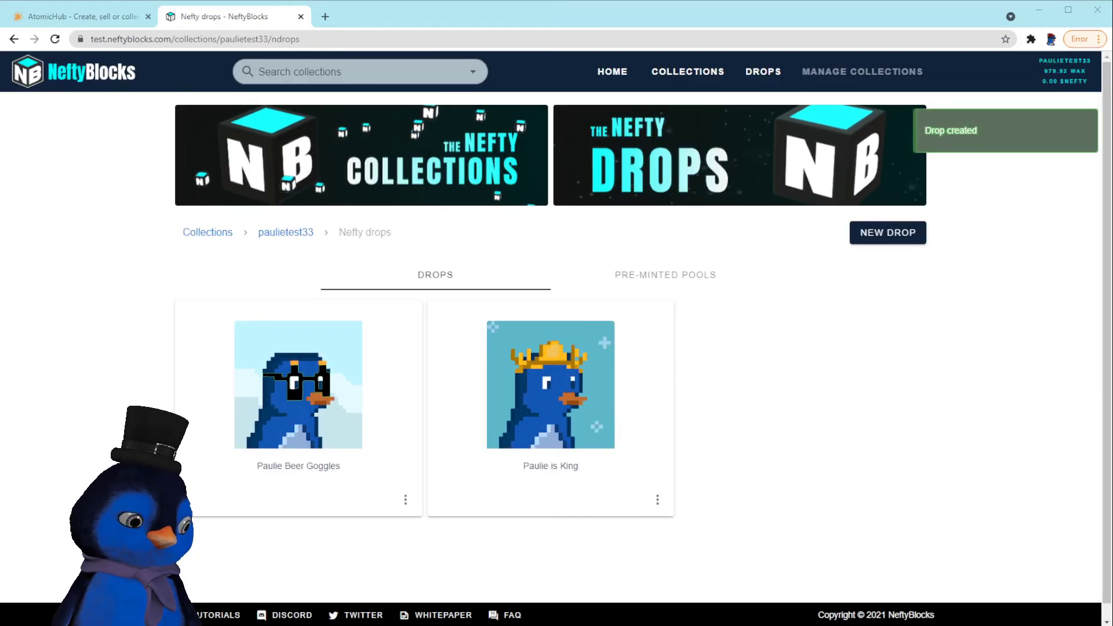
click(406, 501)
Open the public drop pages for Paulie Beer Goggles and Paulie is King
click(462, 383)
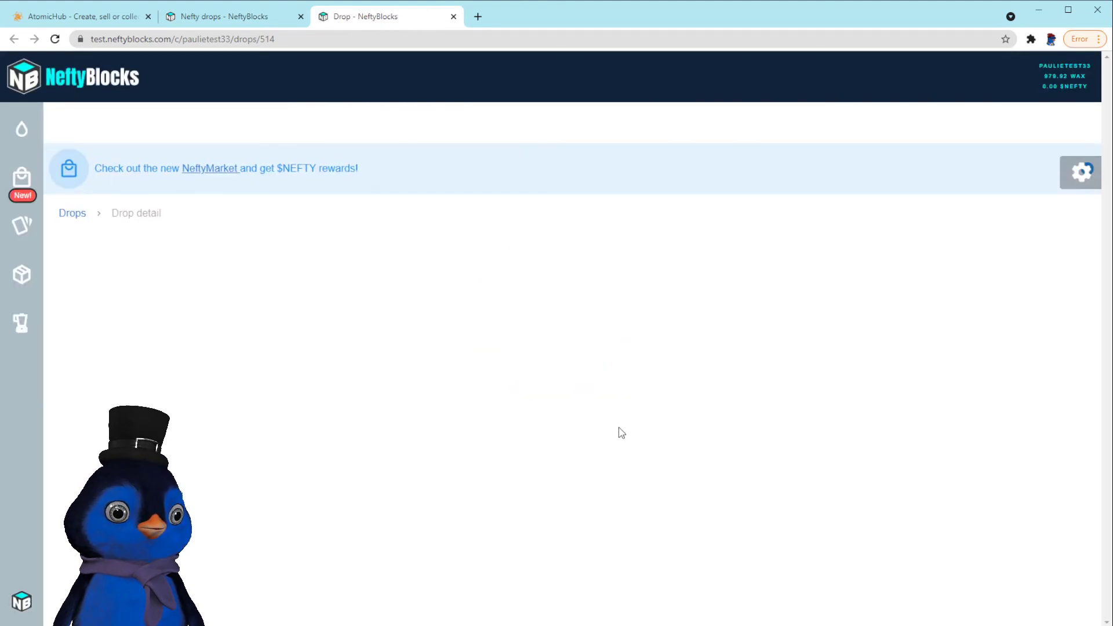
scroll(458, 346, down, 1)
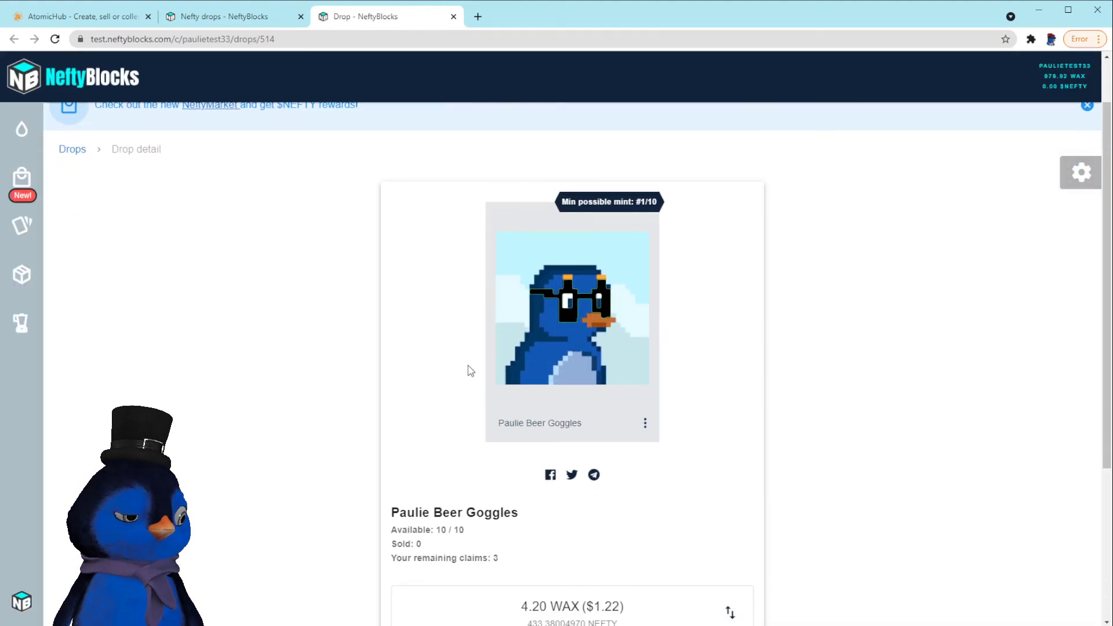
click(255, 16)
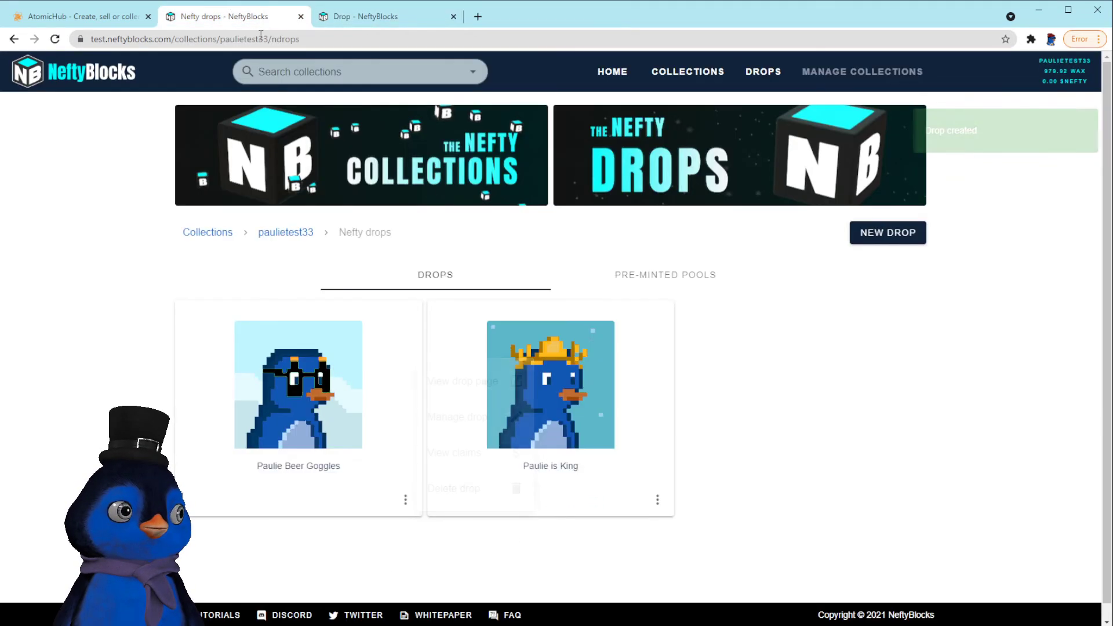
click(657, 499)
click(688, 376)
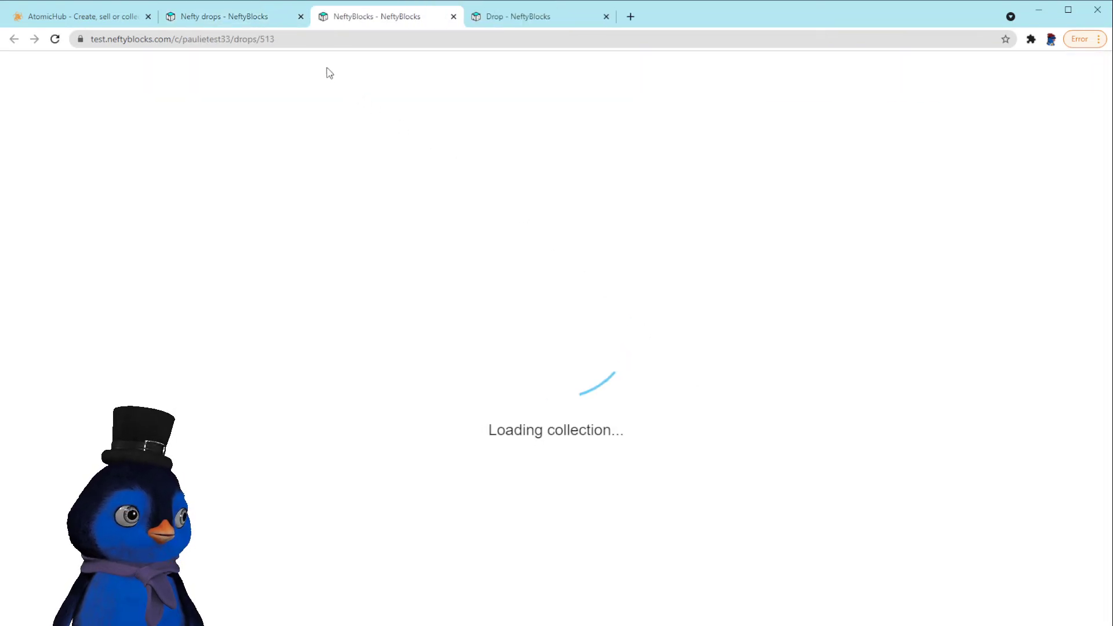
Close the drops list and buy one Paulie Beer Goggles for 4.20 WAX on drop 514
click(300, 17)
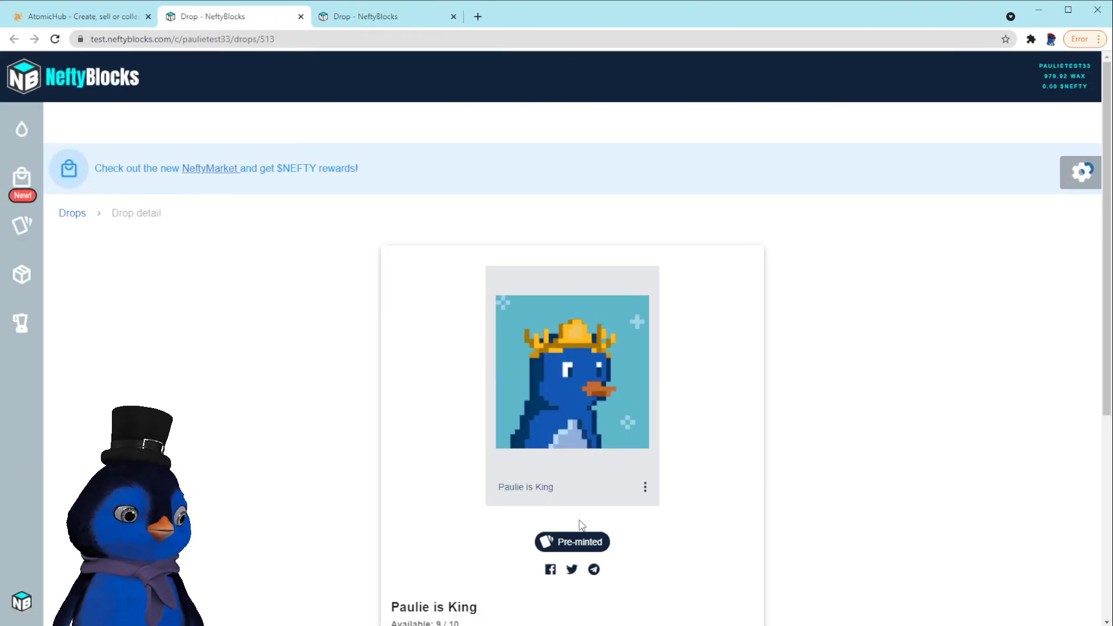
click(375, 18)
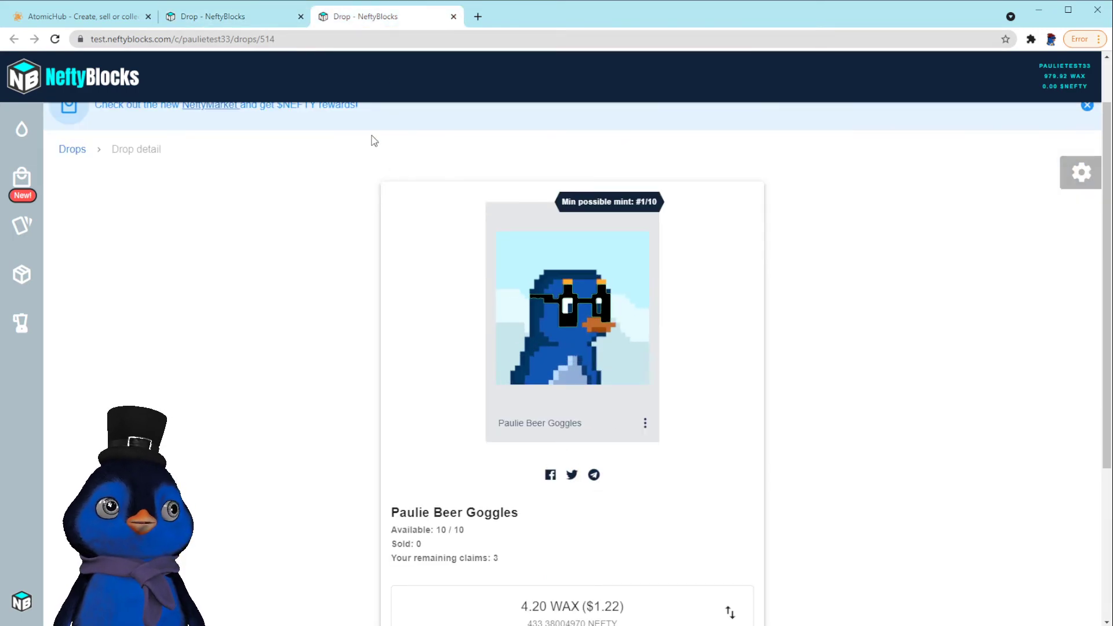
scroll(718, 405, down, 2)
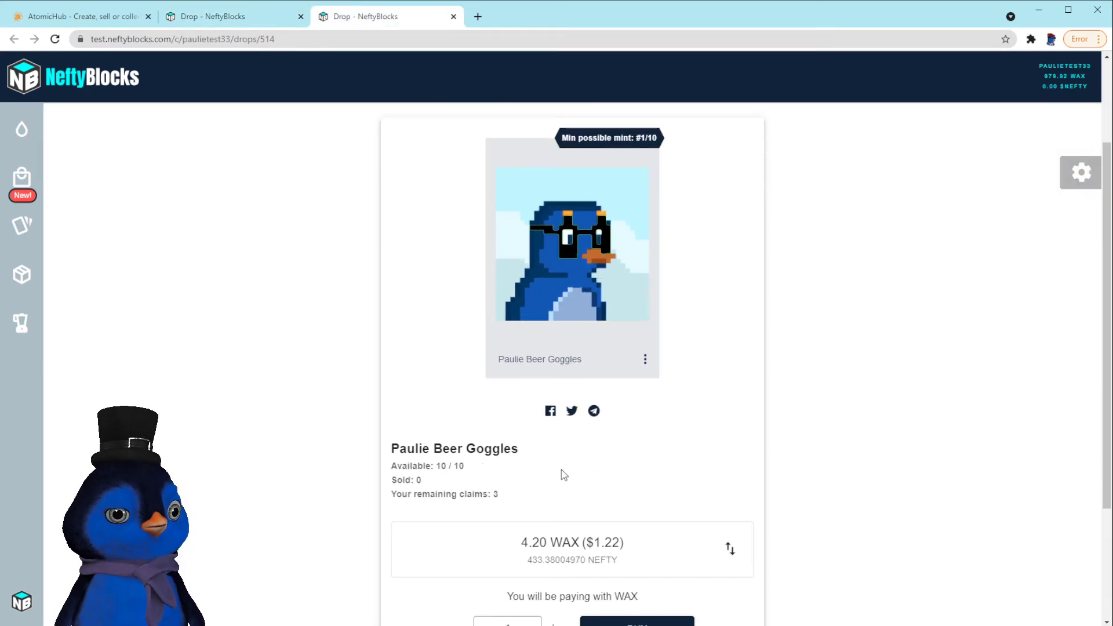
scroll(537, 415, up, 2)
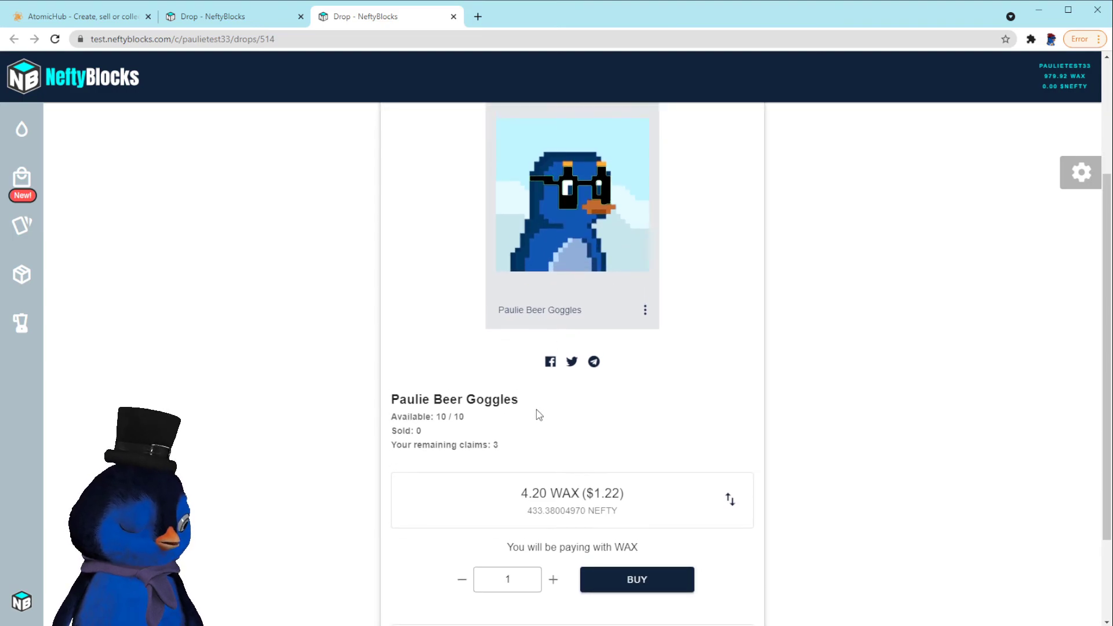
scroll(528, 322, down, 3)
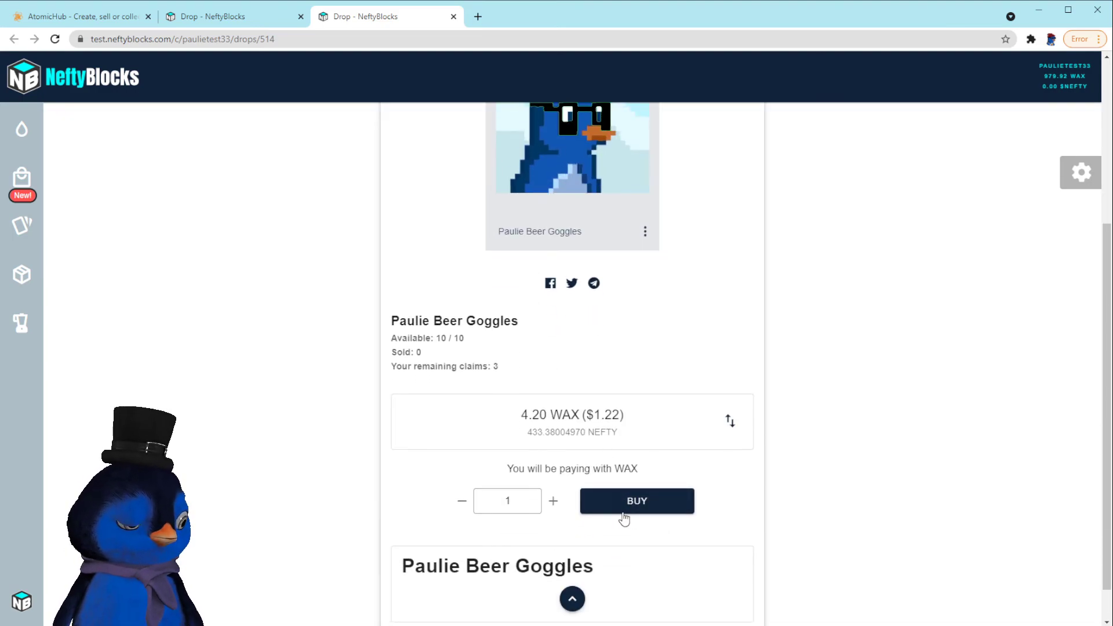
click(640, 508)
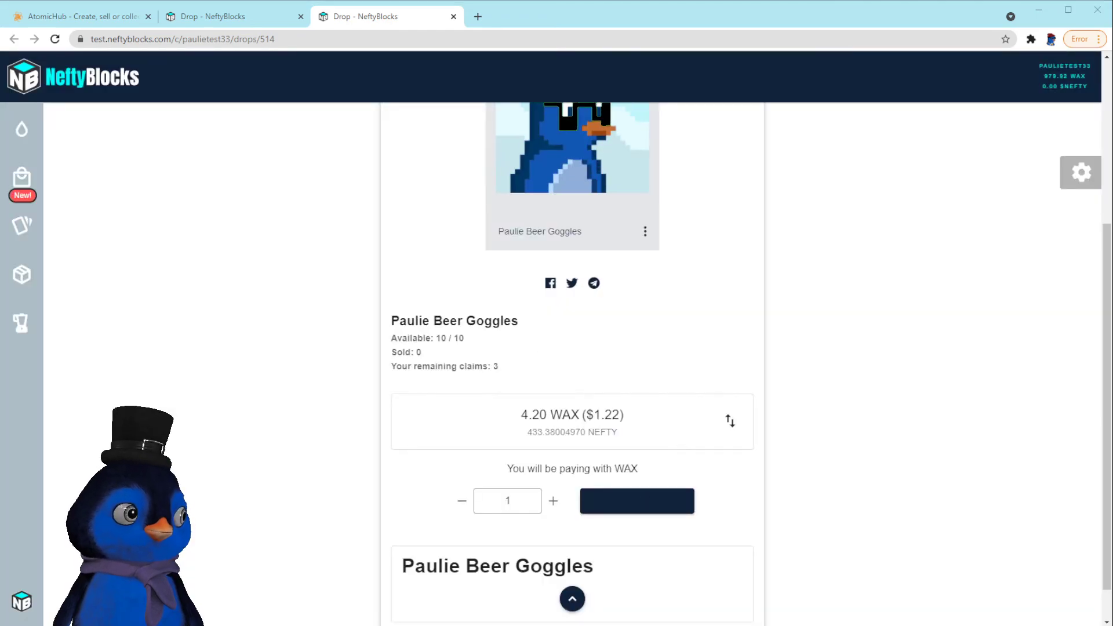
Verify Paulie Beer Goggles and Paulie is King in the AtomicHub inventory, then recheck drop 514 showing 1 sold
click(86, 20)
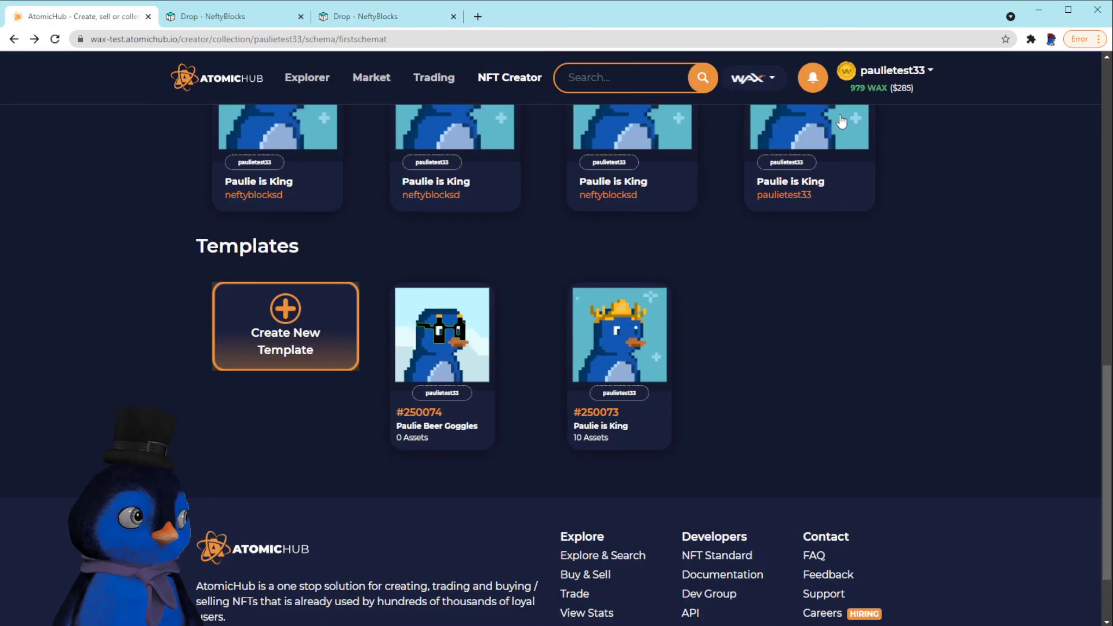
click(896, 72)
click(882, 99)
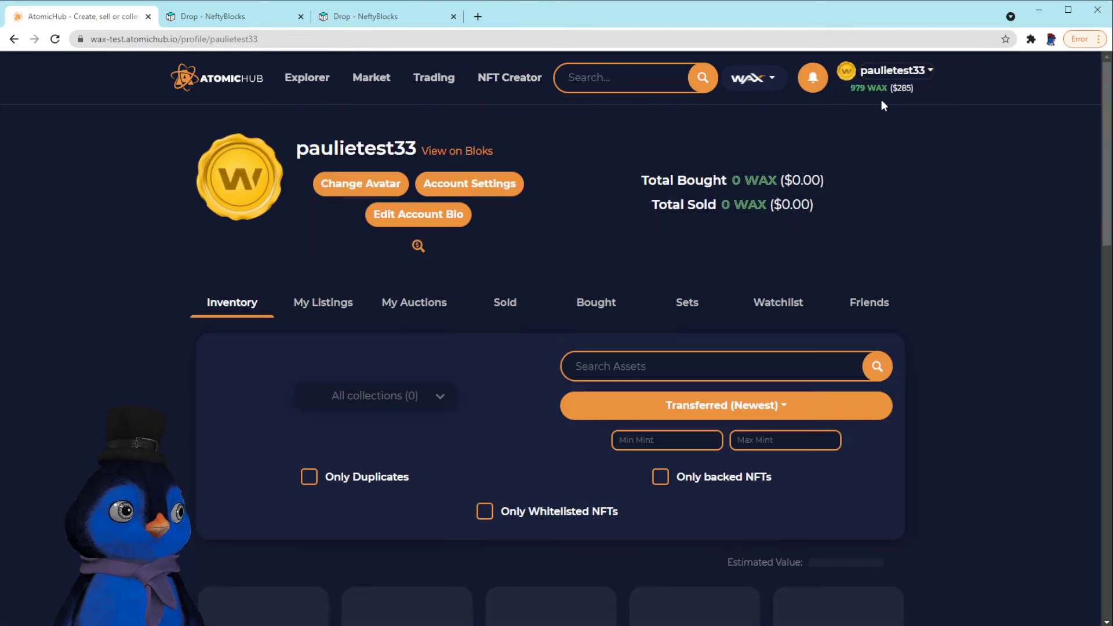
scroll(740, 339, down, 5)
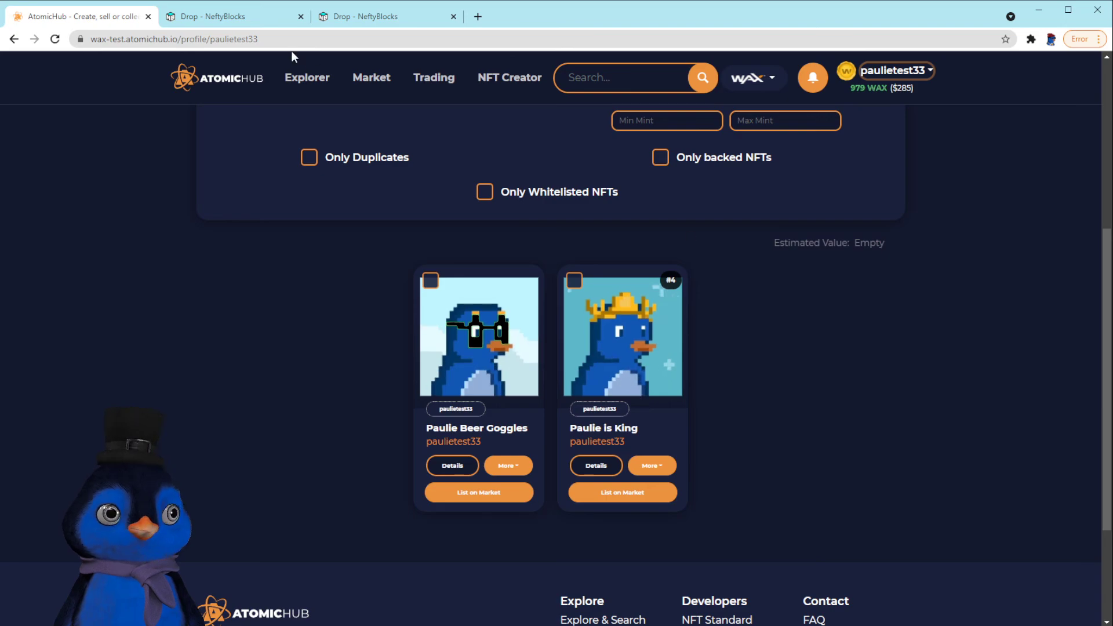
click(371, 16)
scroll(290, 255, up, 3)
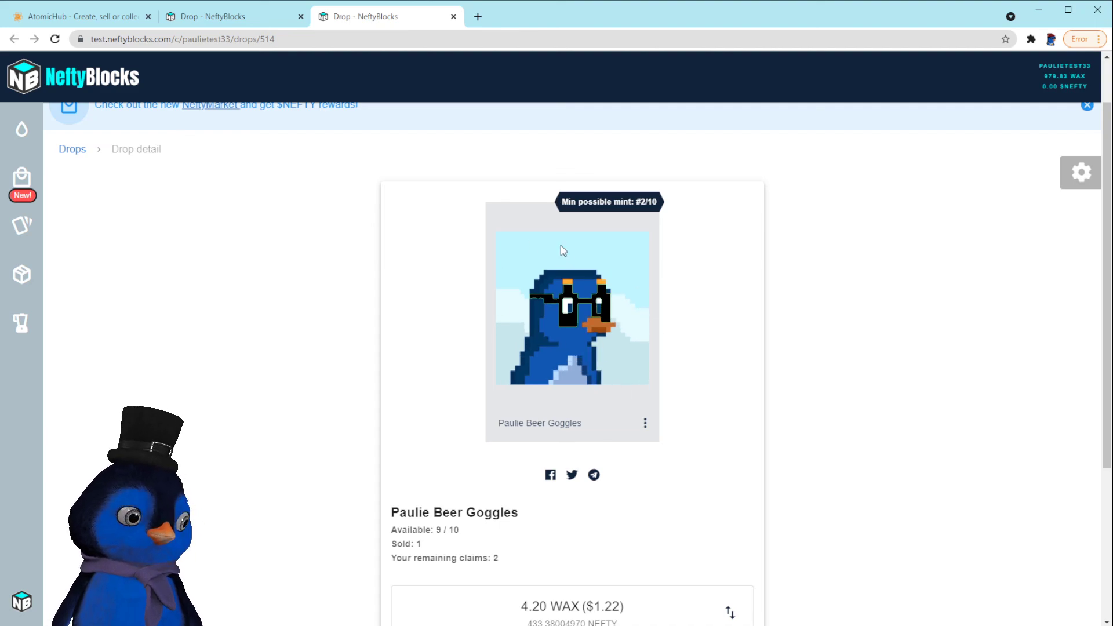
Switch back to the Paulie is King drop 513 page with Ctrl+Shift+Tab
key(ctrl+shift+Tab)
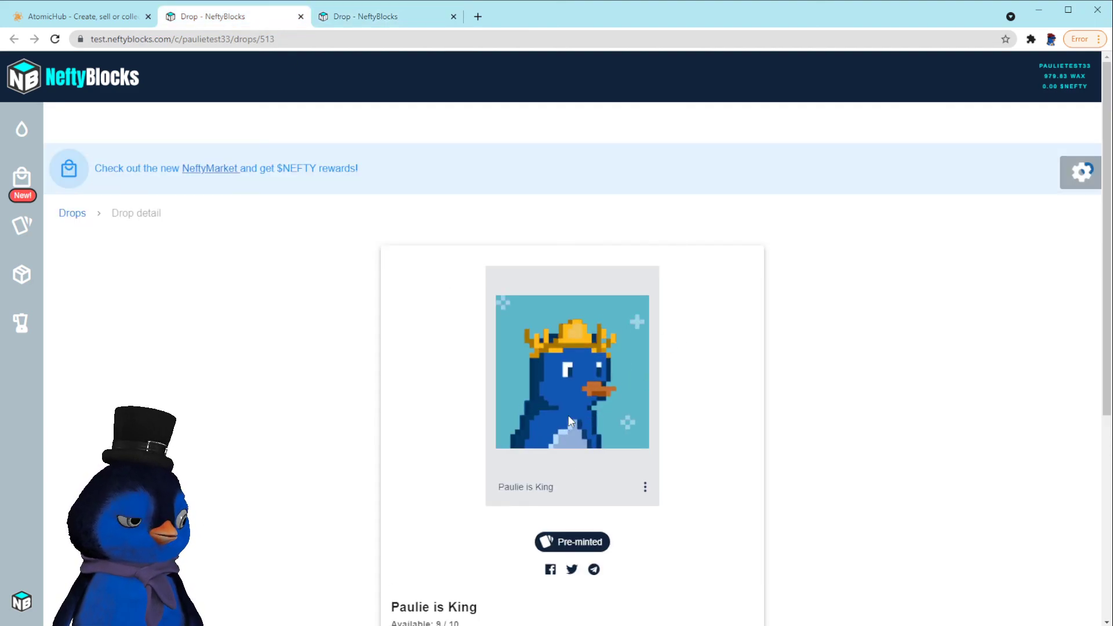